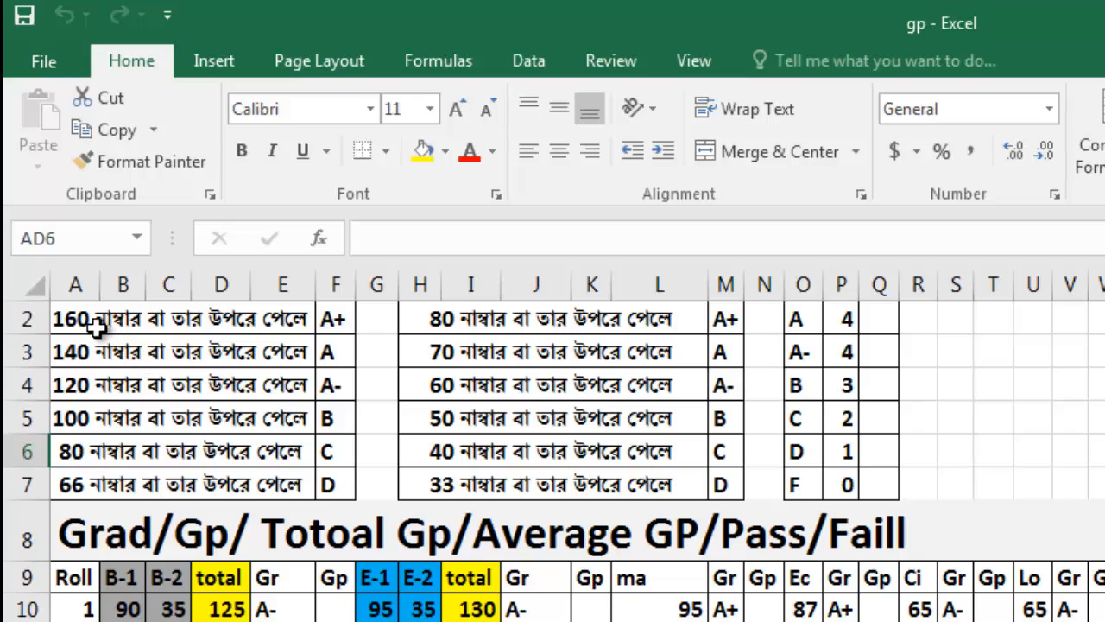
- Examine the grading conditions for Bangla/English and for other subjects, plus the letter-grade to grade-point table in rows 1 to 7
left_click_drag(97, 327, 323, 467)
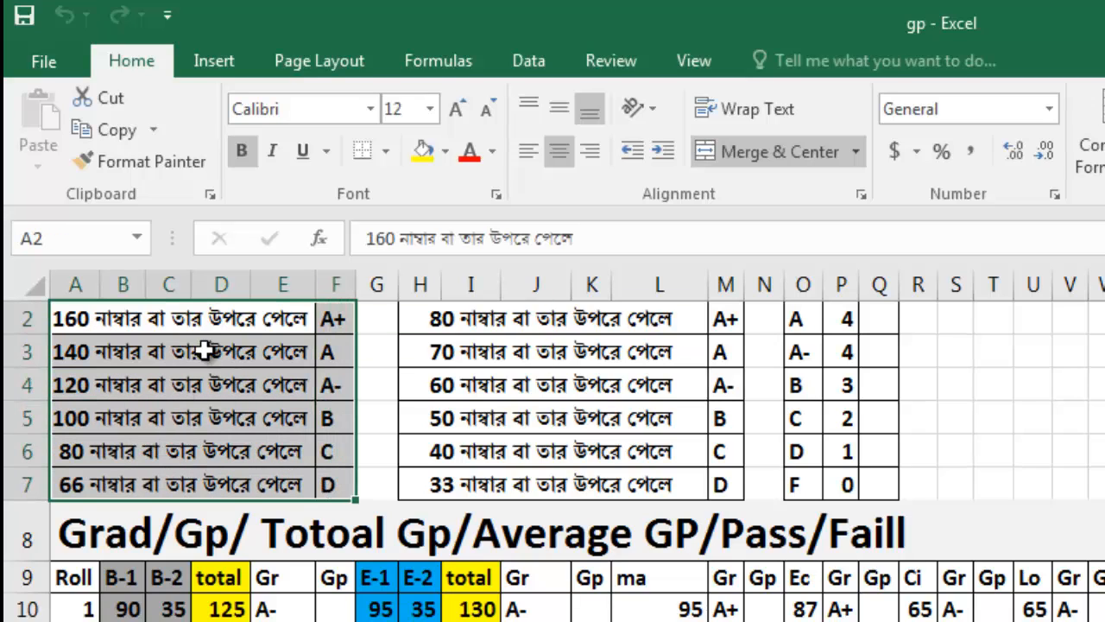
scroll(372, 409, "up", 1)
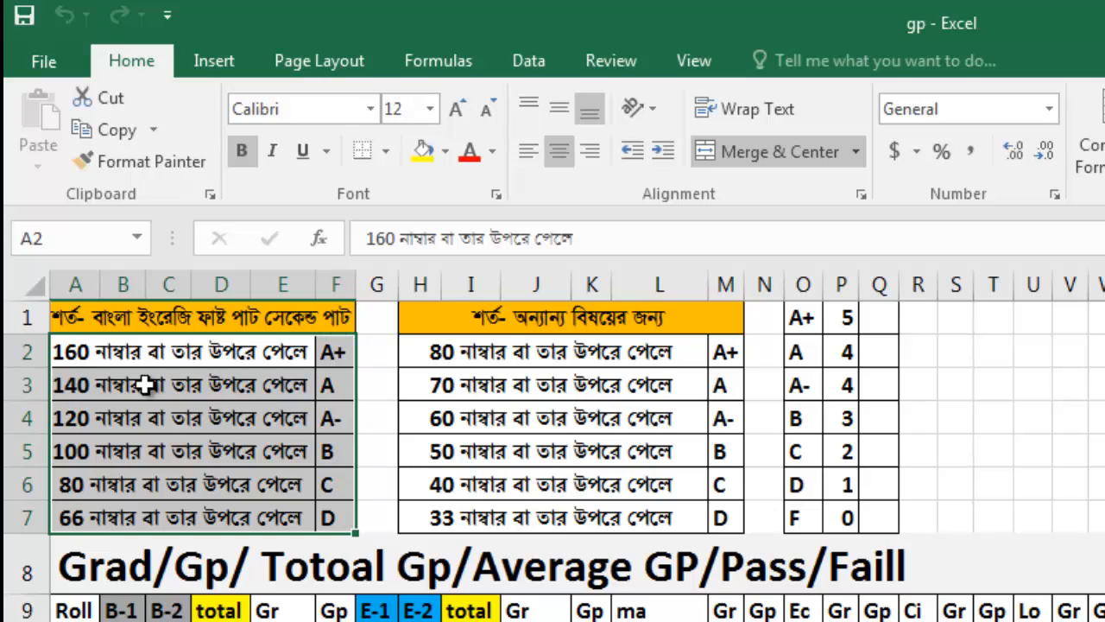
left_click(325, 488)
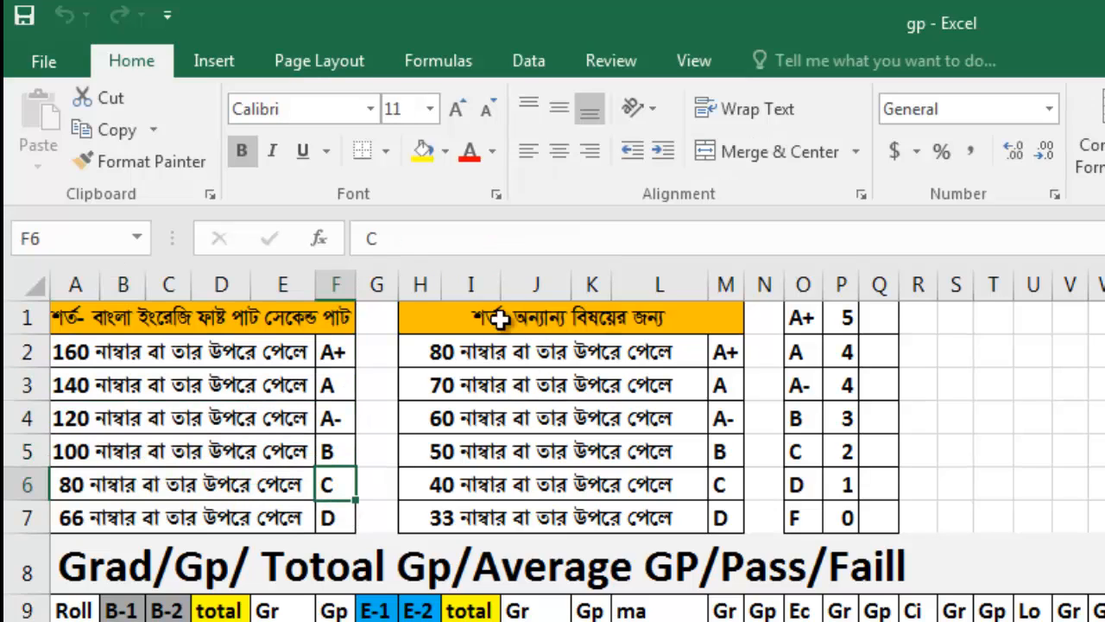
left_click_drag(493, 313, 646, 518)
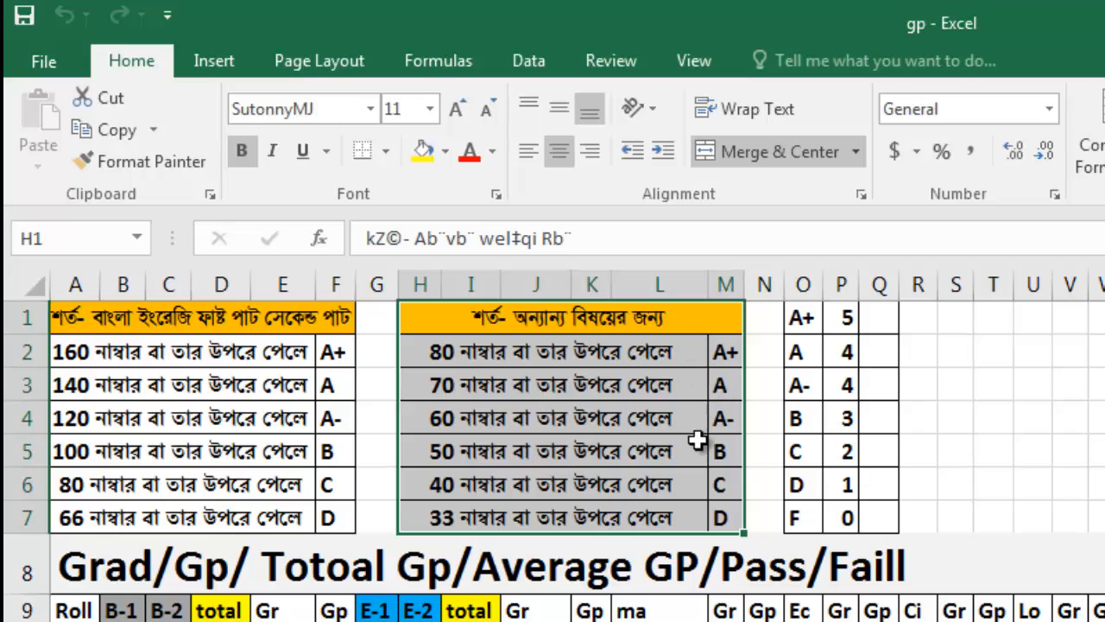
left_click(801, 319)
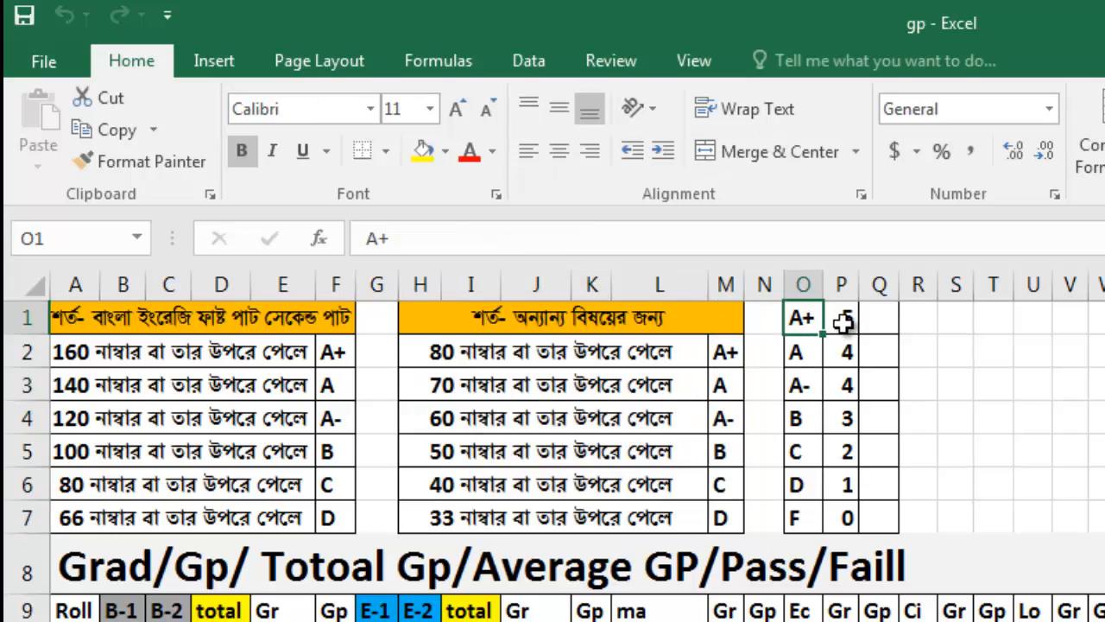
left_click(802, 352)
left_click(831, 352)
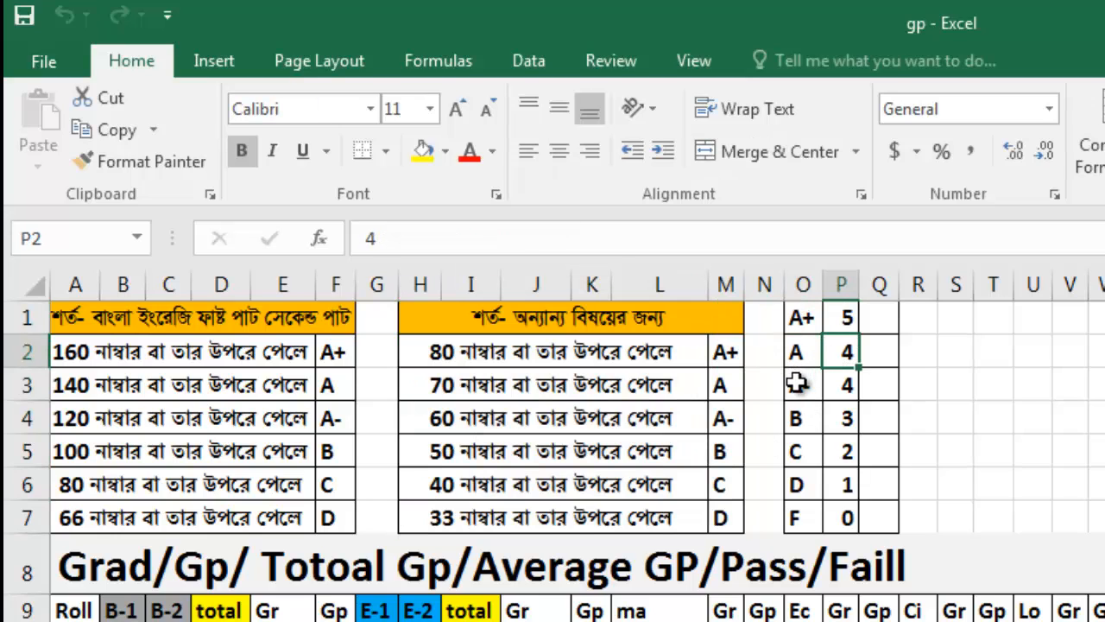
left_click(796, 380)
left_click_drag(801, 319, 869, 518)
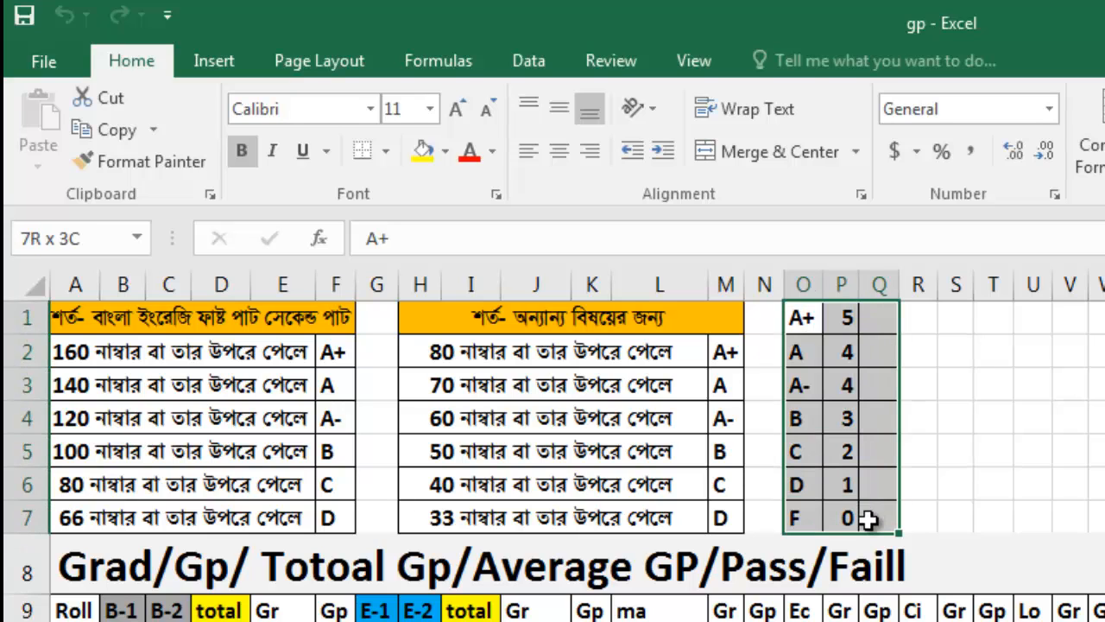
left_click(967, 456)
- Clear the existing B-1 and B-2 totals in D10:D19 of the results table
scroll(161, 316, "down", 1)
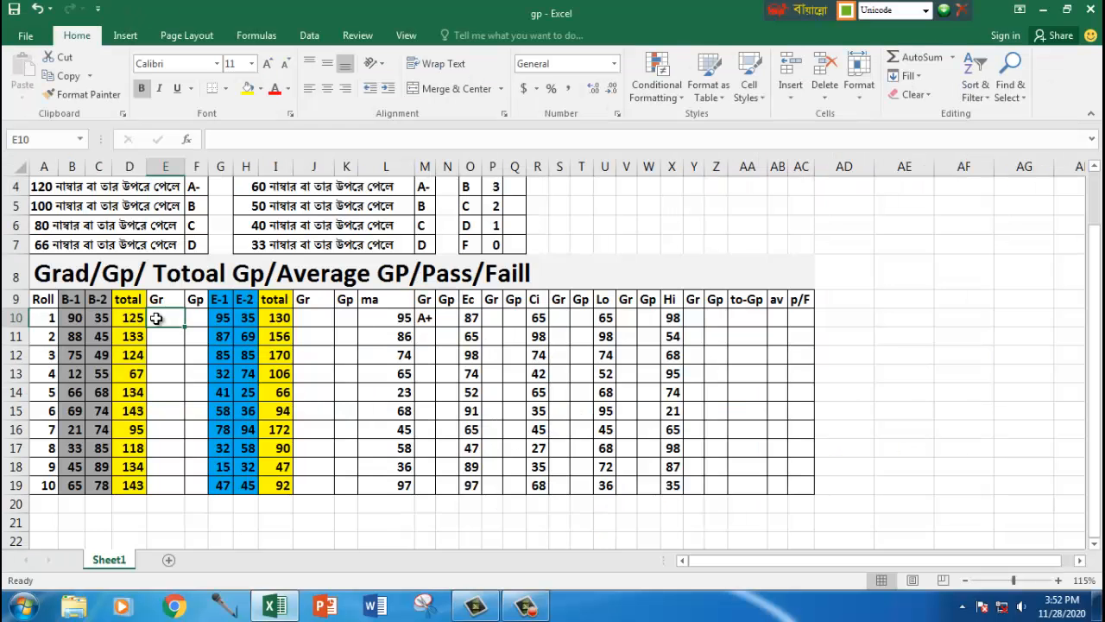
left_click(163, 317)
left_click_drag(80, 316, 104, 318)
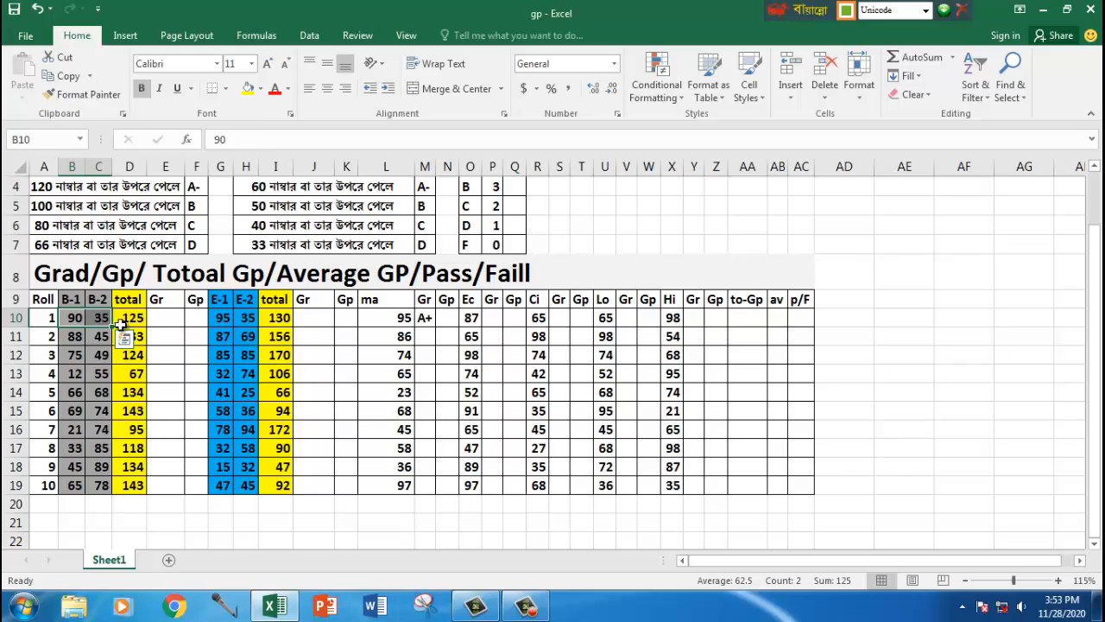
left_click(127, 320)
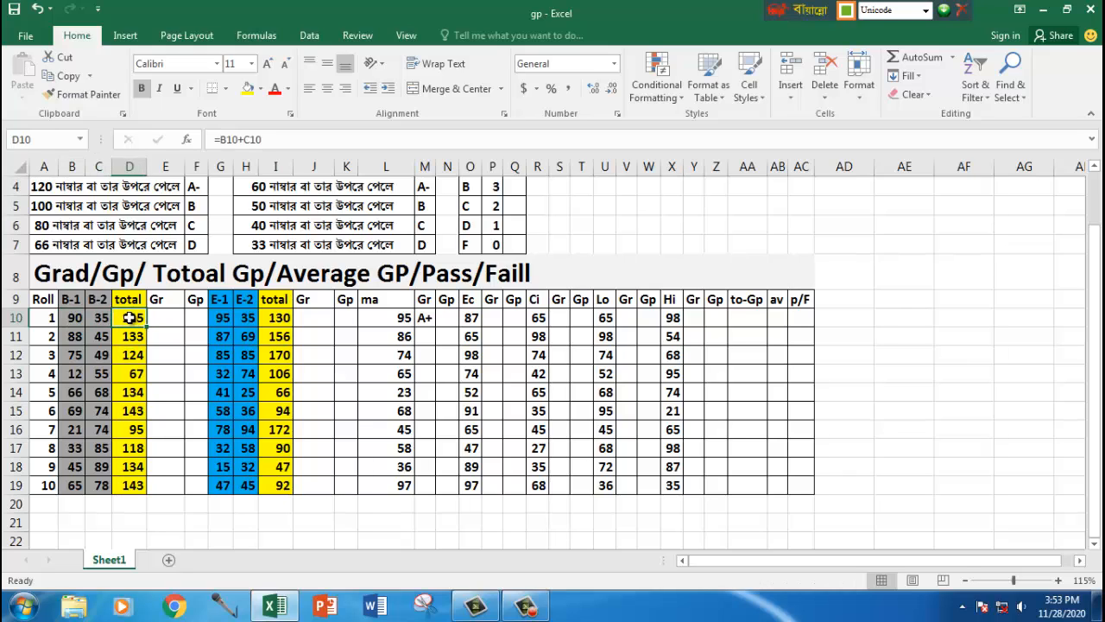
left_click_drag(129, 318, 129, 477)
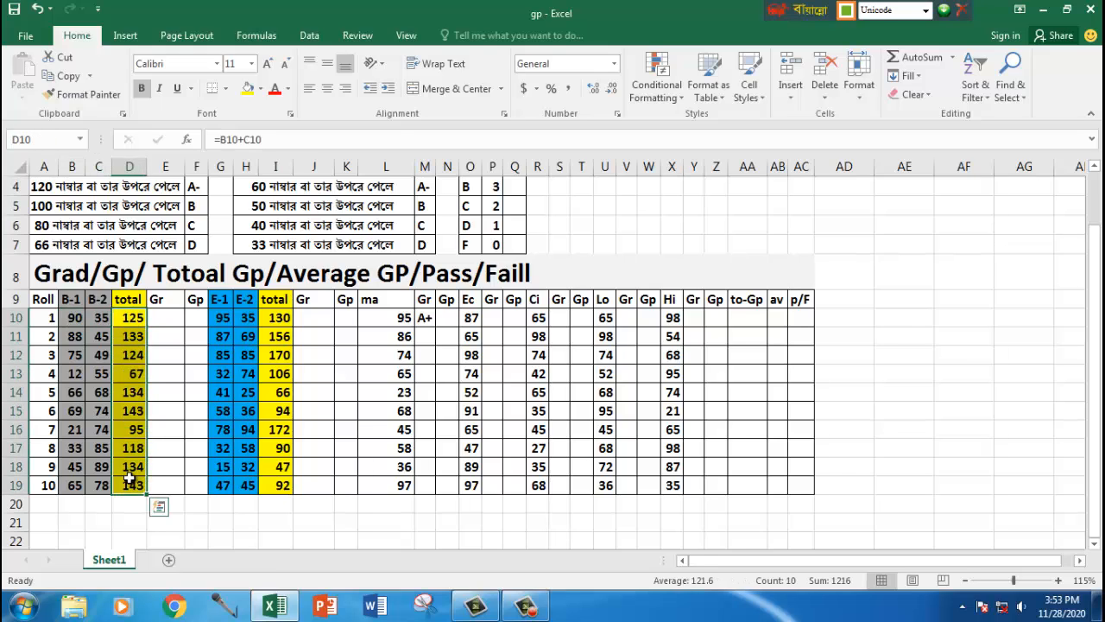
key("Delete")
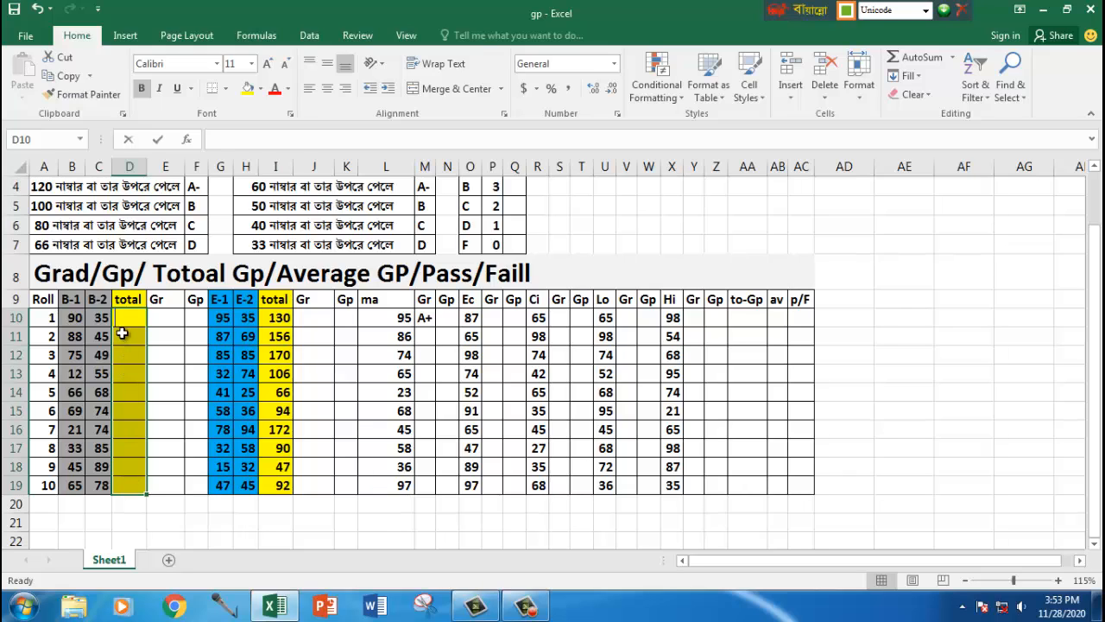
- Enter =B10+C10 as the total in D10 and fill the formula down to D19
type("=")
left_click(80, 319)
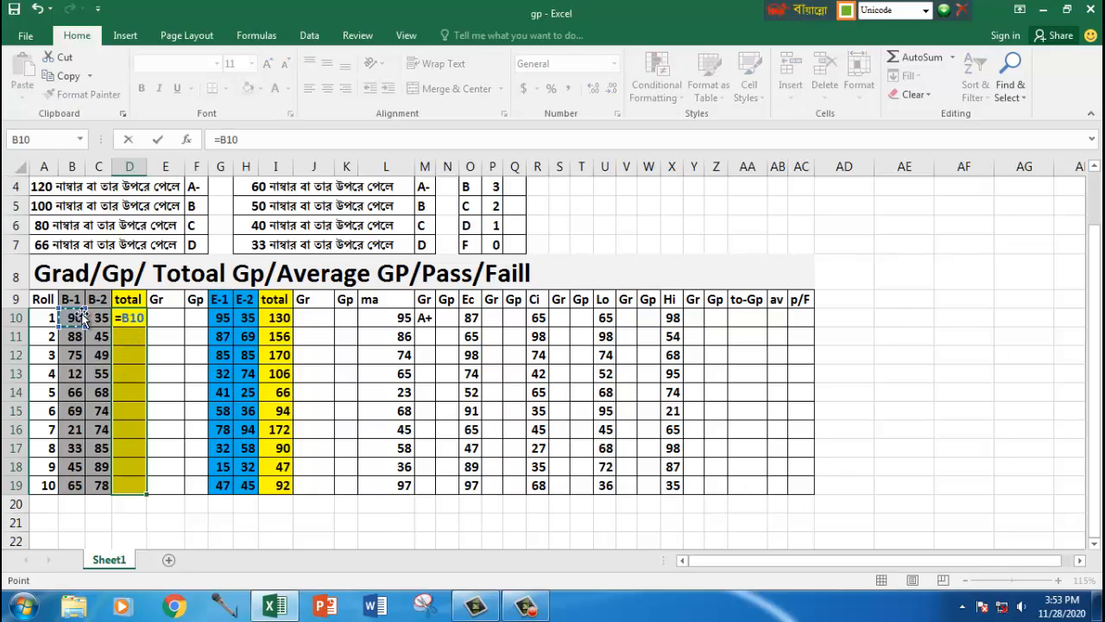
type("+")
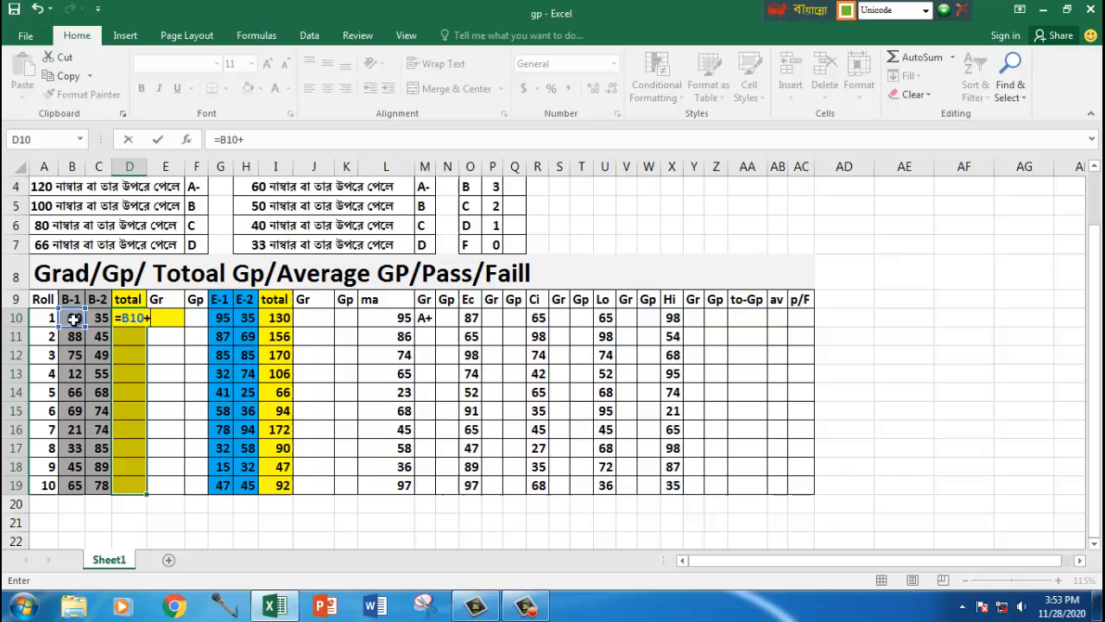
left_click(101, 318)
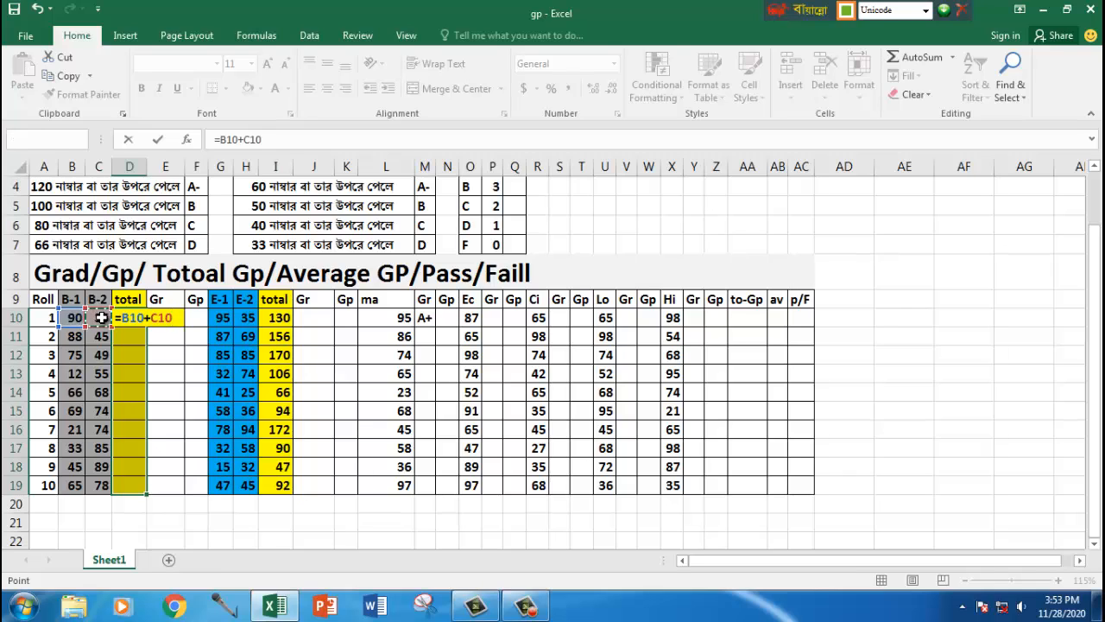
key("Return")
left_click(128, 317)
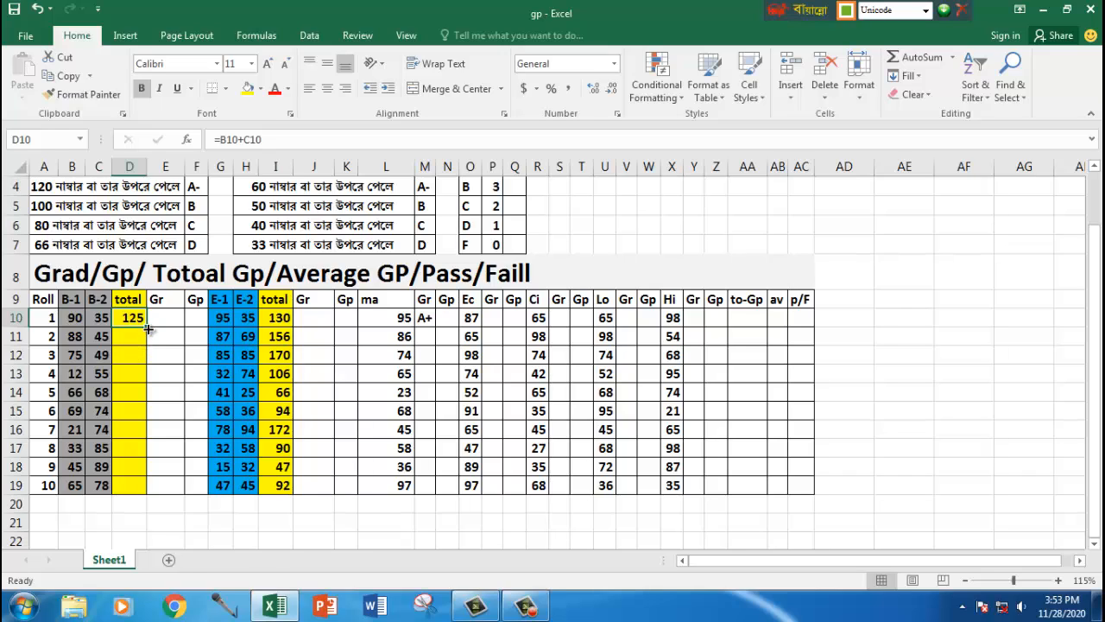
left_click_drag(149, 329, 148, 489)
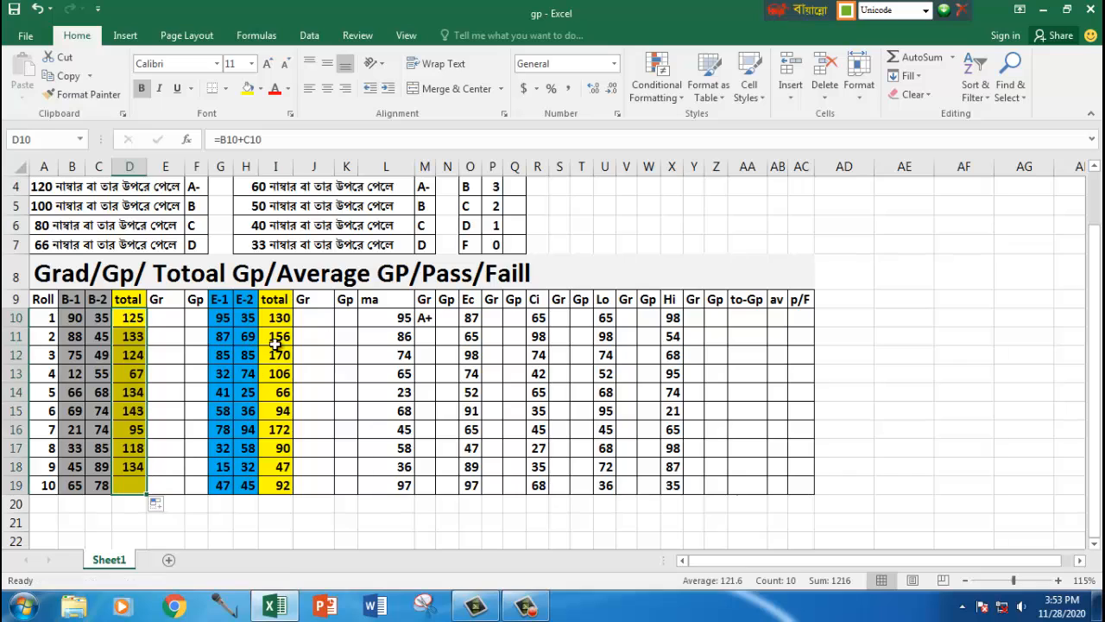
- Clear the existing E-1 and E-2 totals in I10:I19
left_click(308, 319)
left_click_drag(285, 316, 283, 485)
key("Delete")
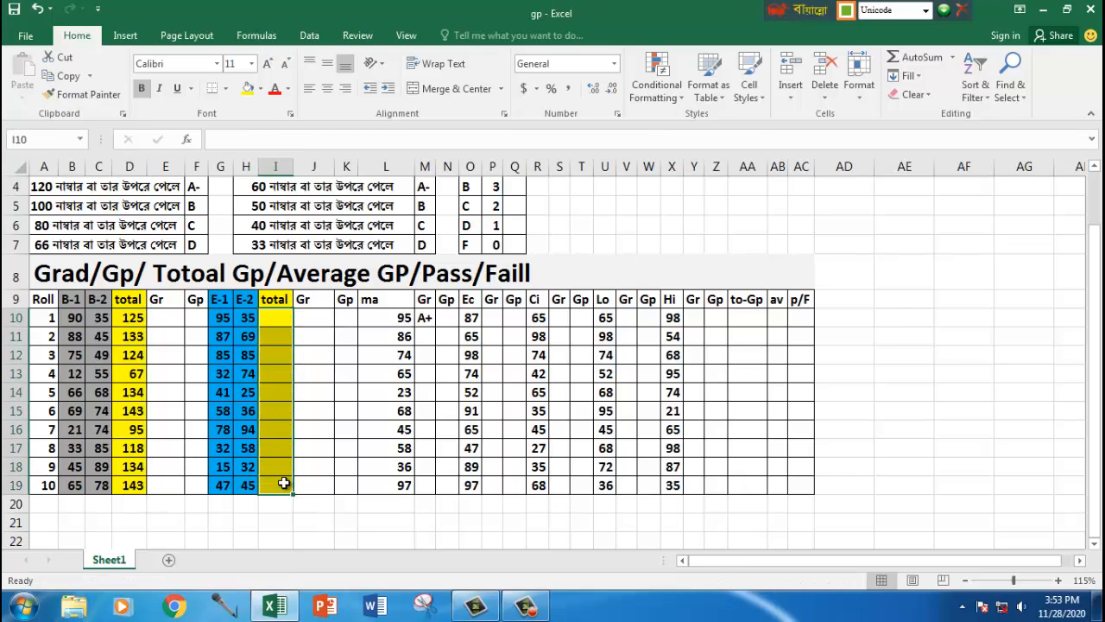
- Total G10:H10 into I10 with AutoSum and fill the formula down to I19
left_click(274, 318)
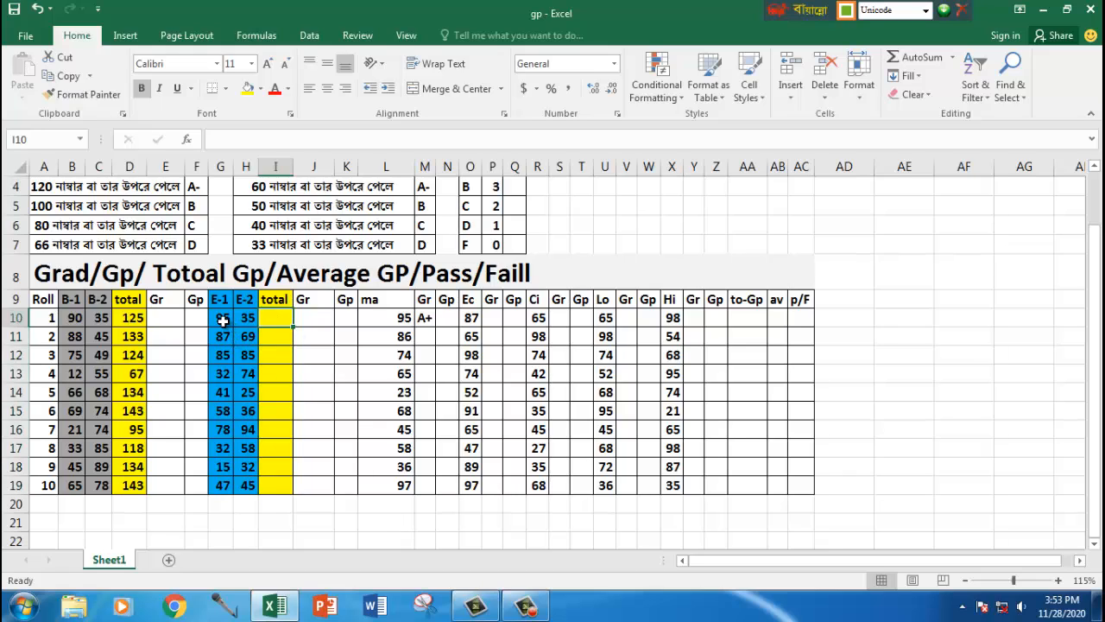
left_click_drag(222, 319, 236, 320)
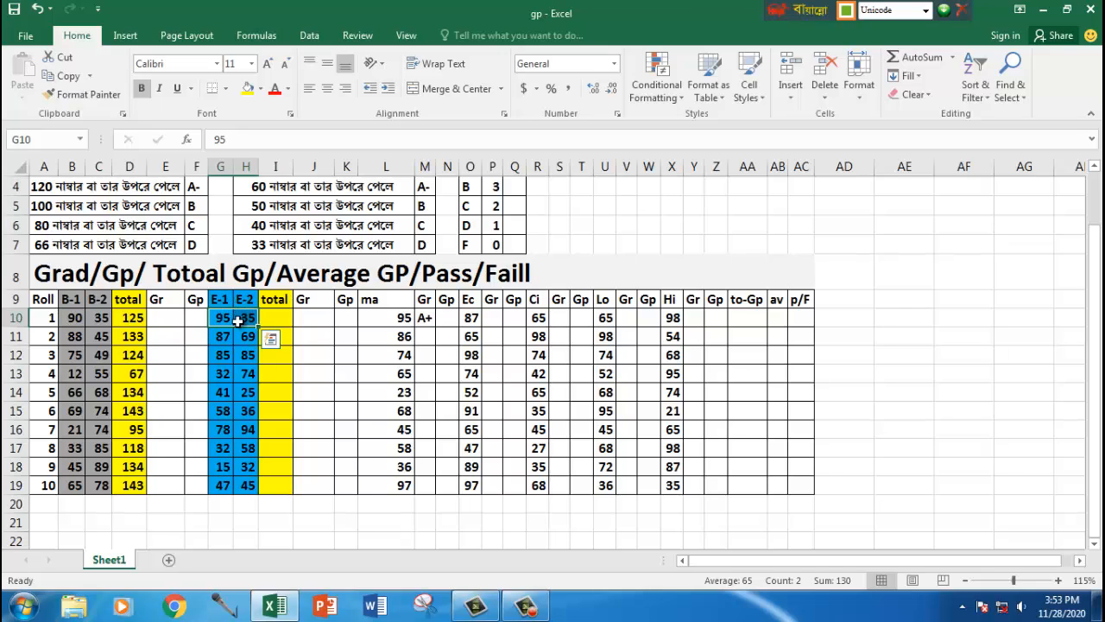
left_click(907, 59)
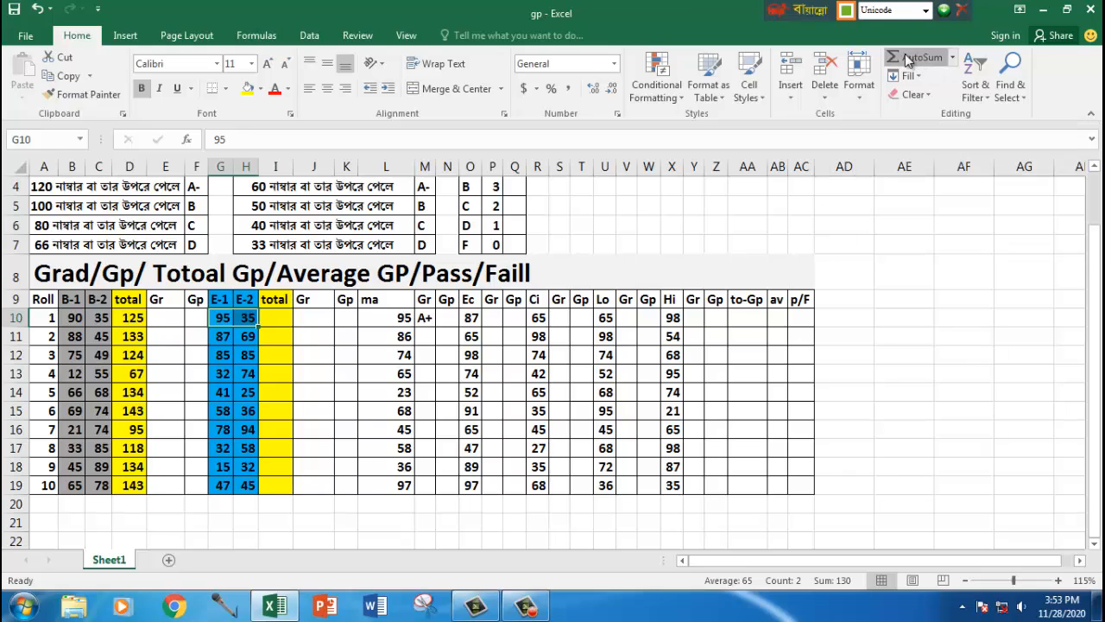
left_click_drag(220, 336, 276, 336)
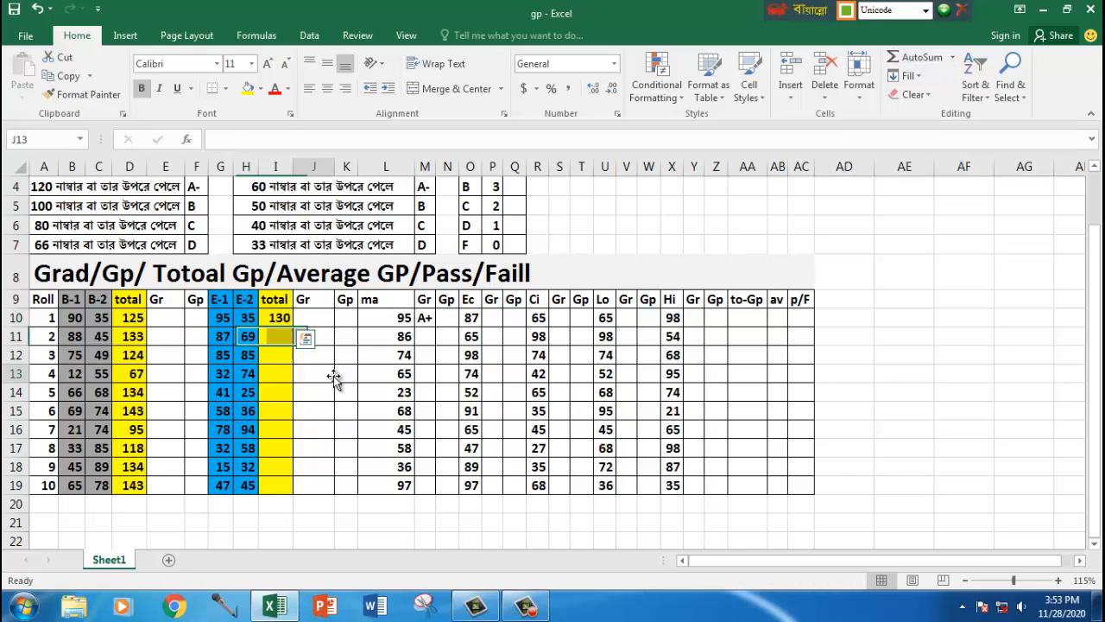
left_click(282, 317)
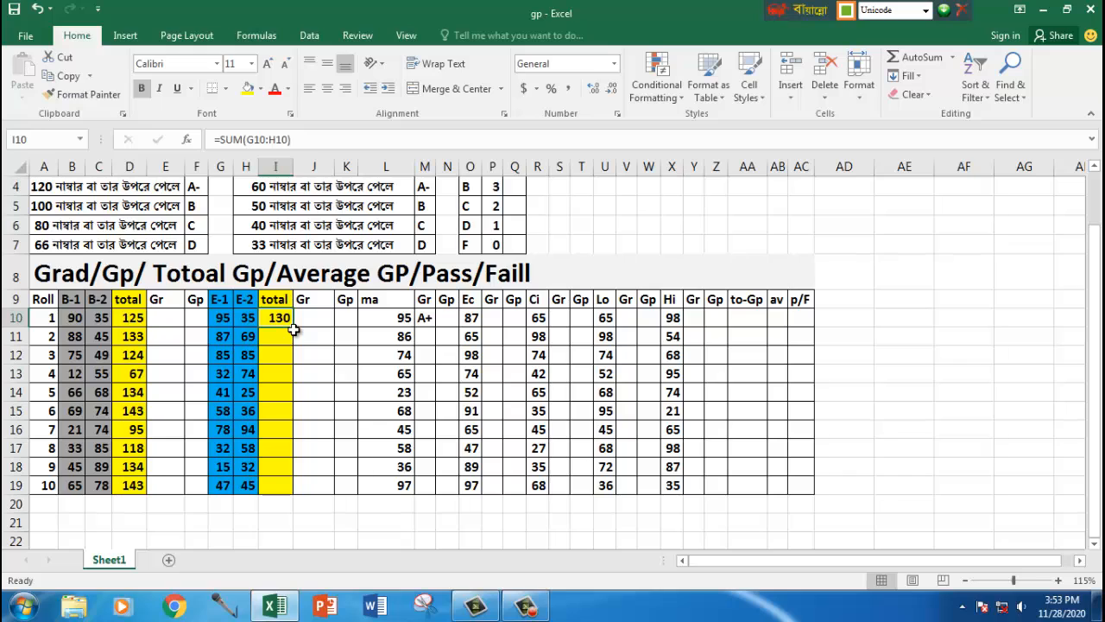
left_click_drag(295, 329, 289, 492)
left_click(321, 348)
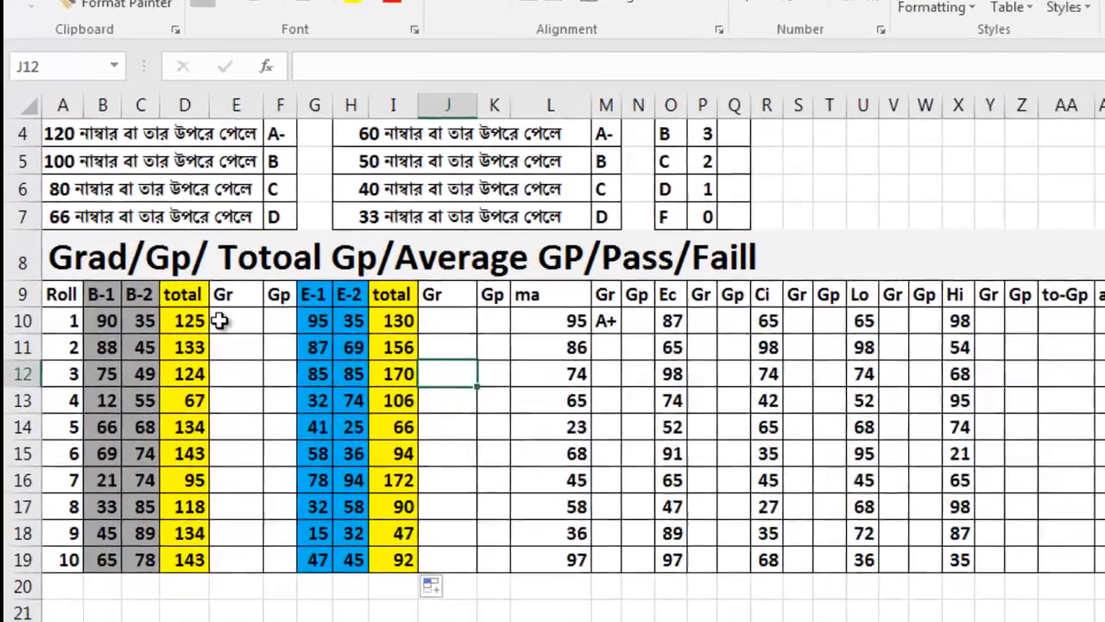
left_click(155, 317)
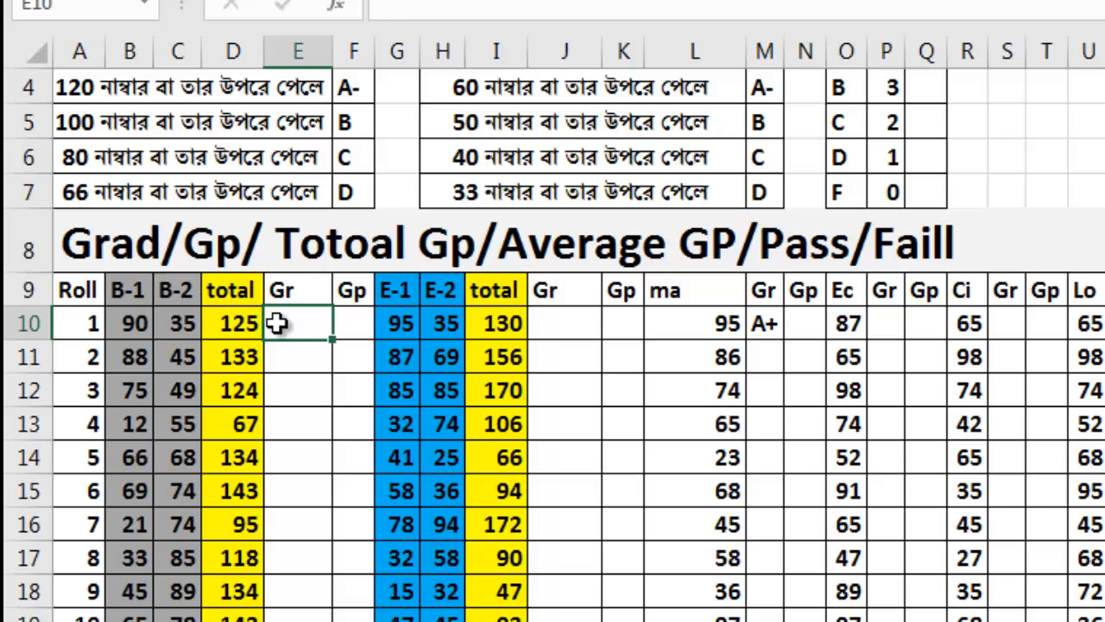
type("=হা")
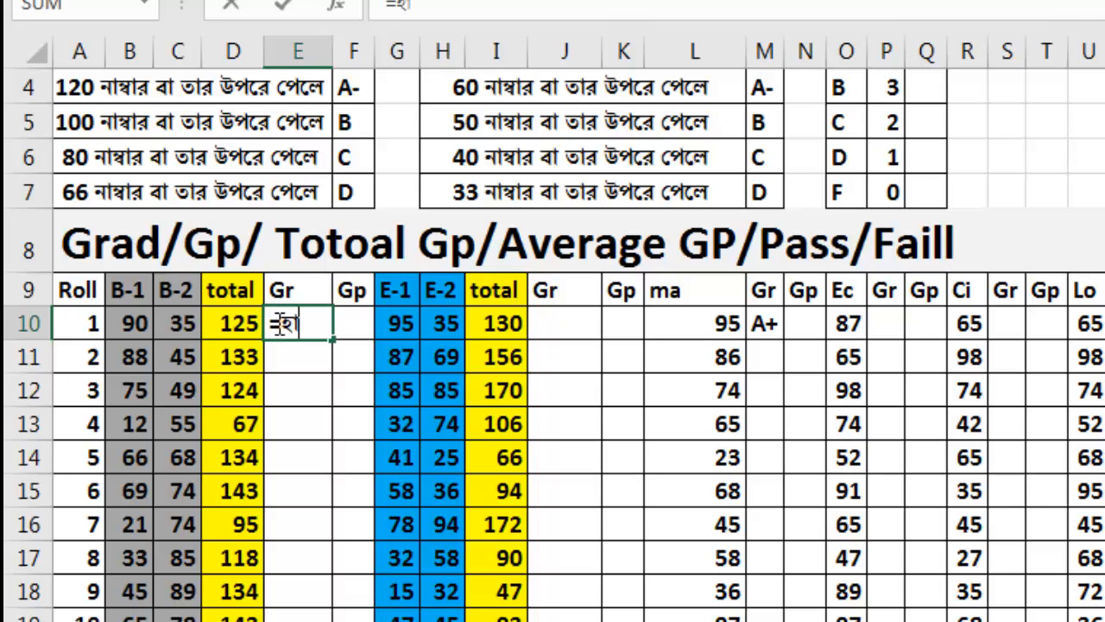
key("BackSpace")
key("BackSpace")
key("BackSpace")
- Switch the keyboard input to English and start an IF formula in E10 that tests the total in D10
key("ctrl+alt+v")
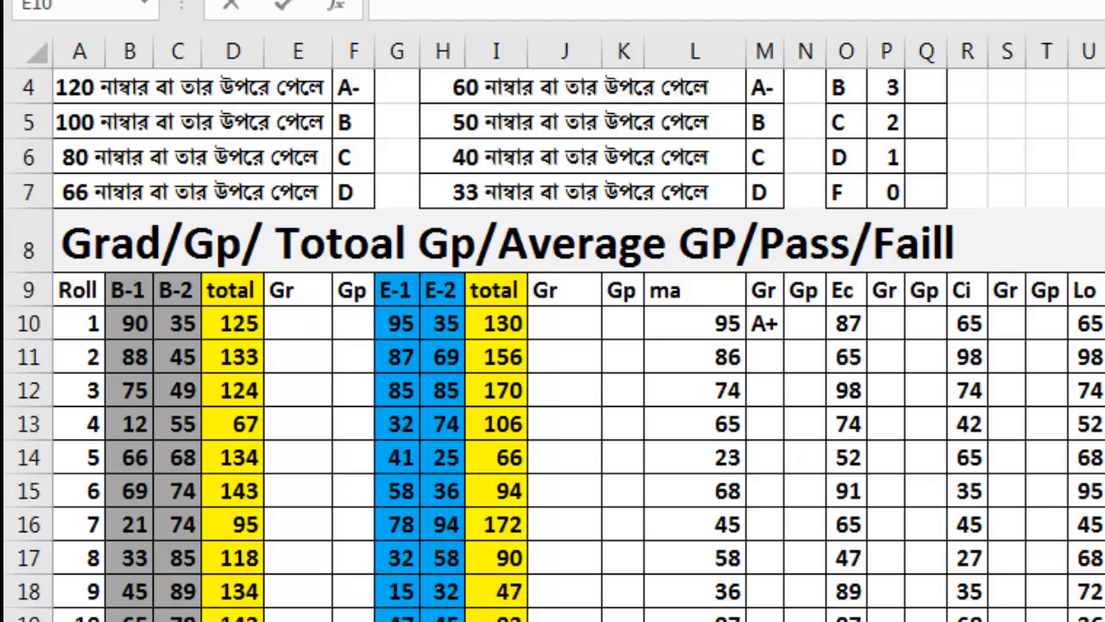
left_click(312, 323)
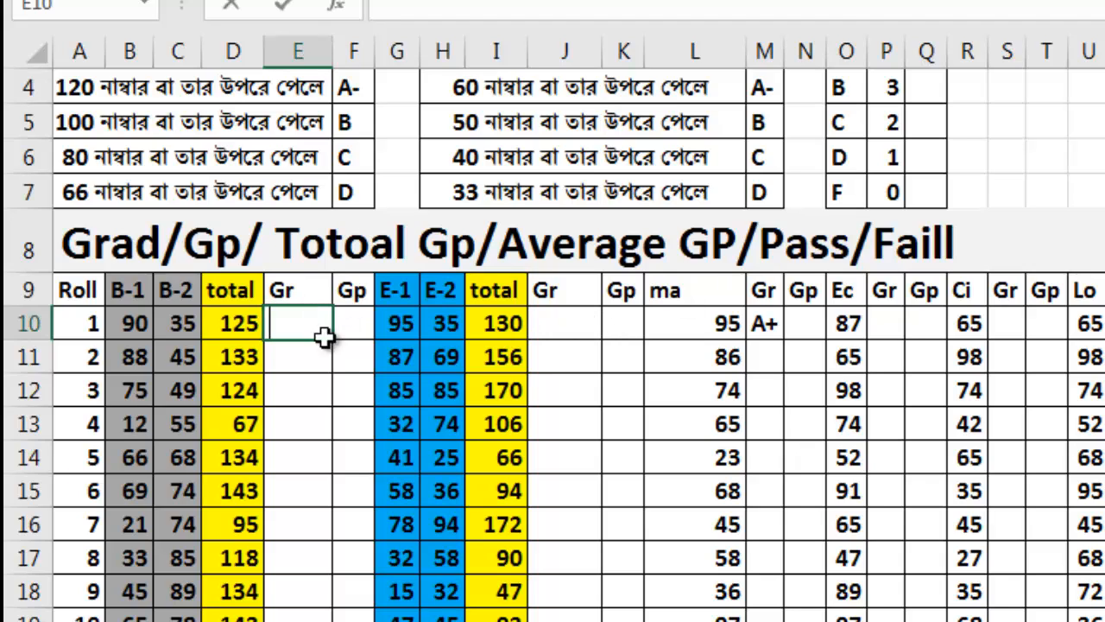
type("=")
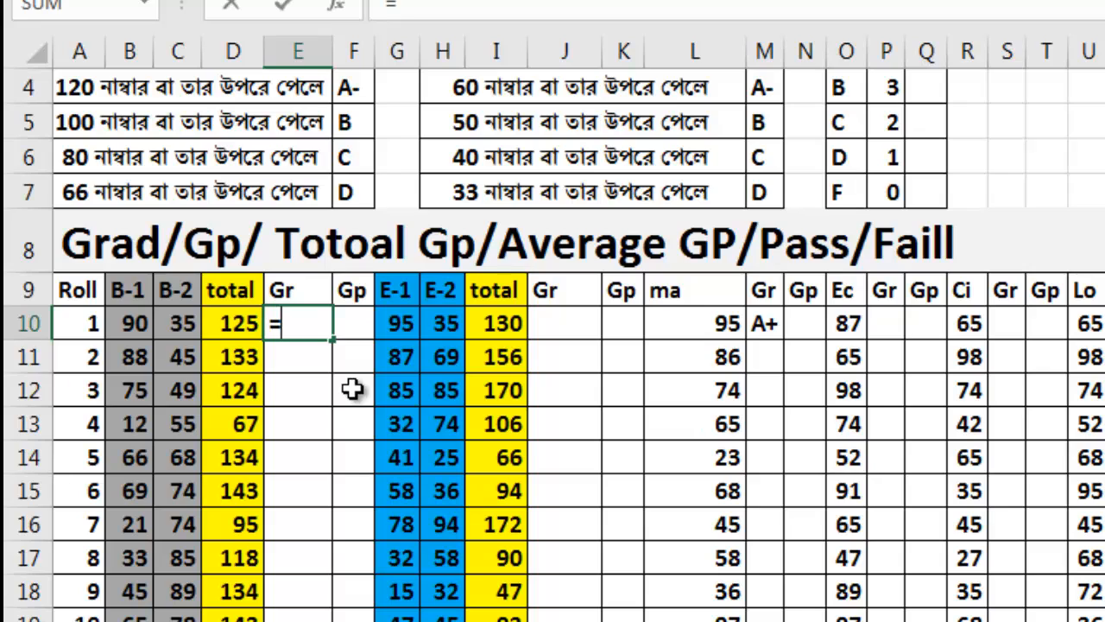
type("if")
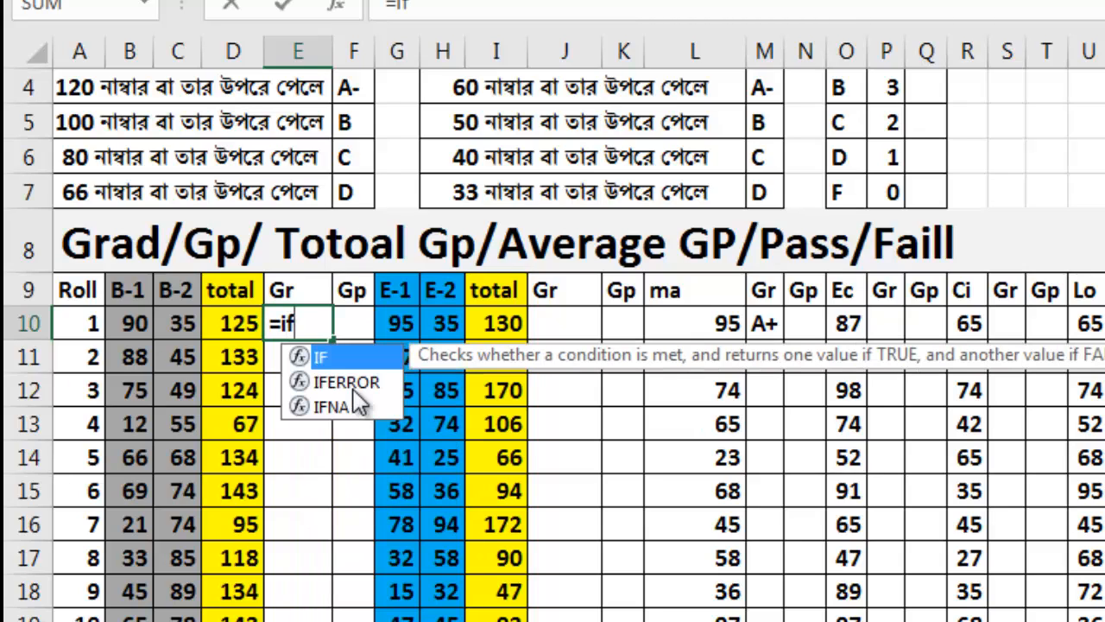
type("(")
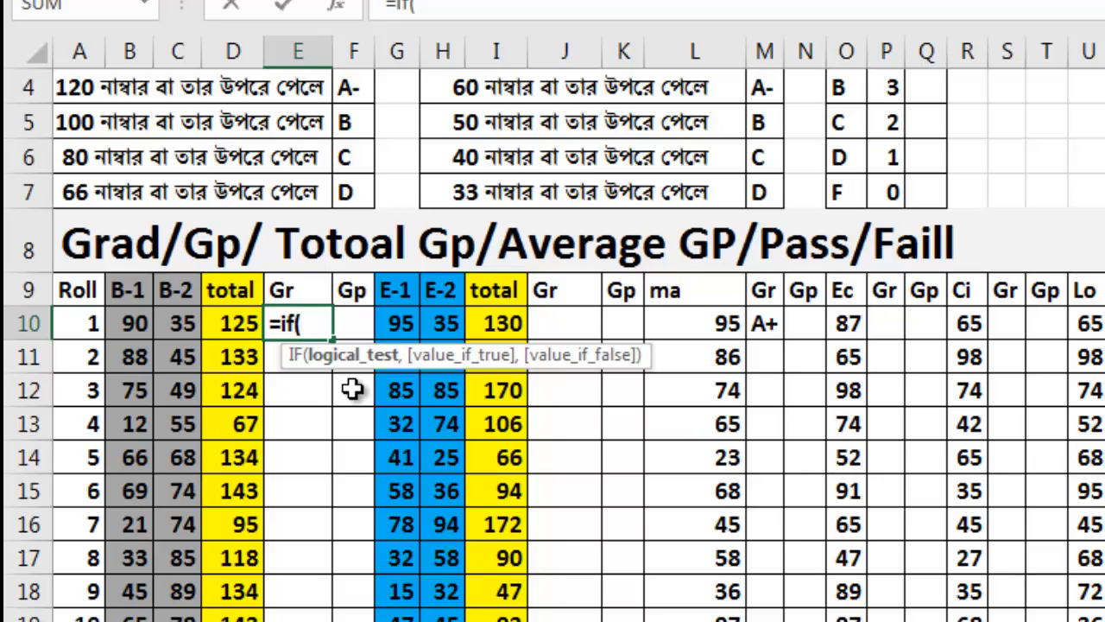
left_click(244, 333)
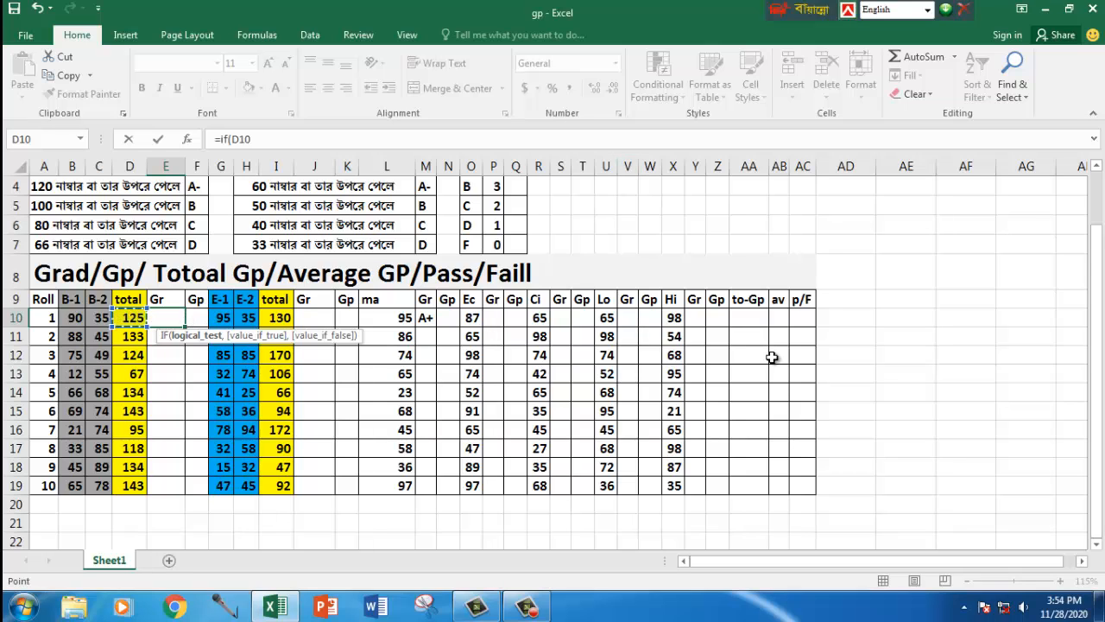
- Complete the first IF test in the E10 formula as D10>=160, matching the A+ threshold in the grading table
scroll(772, 357, "up", 1)
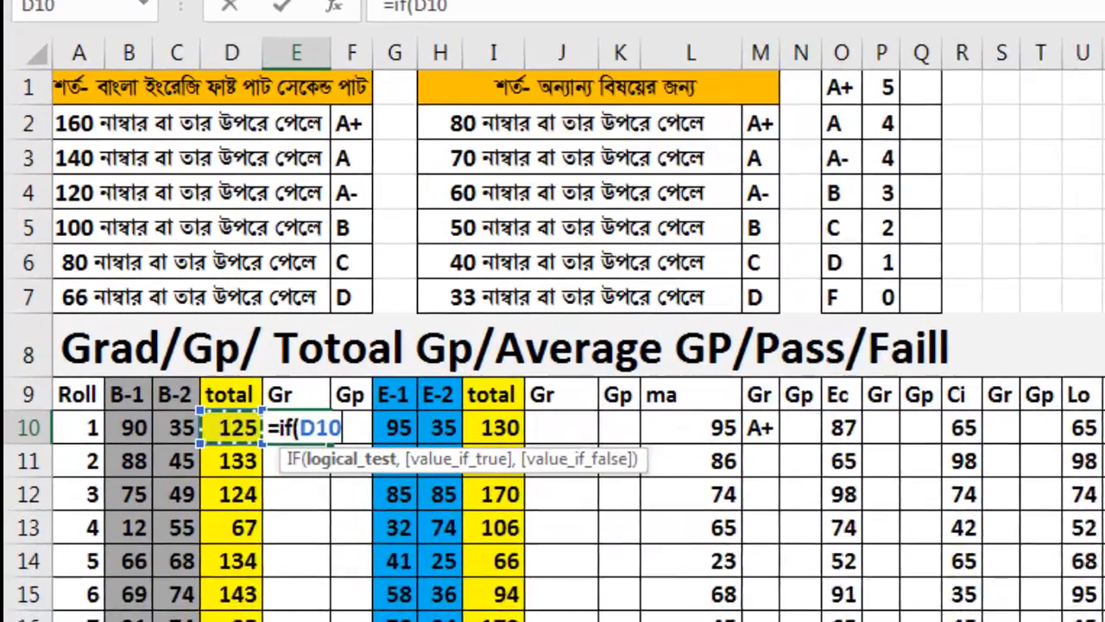
type(">")
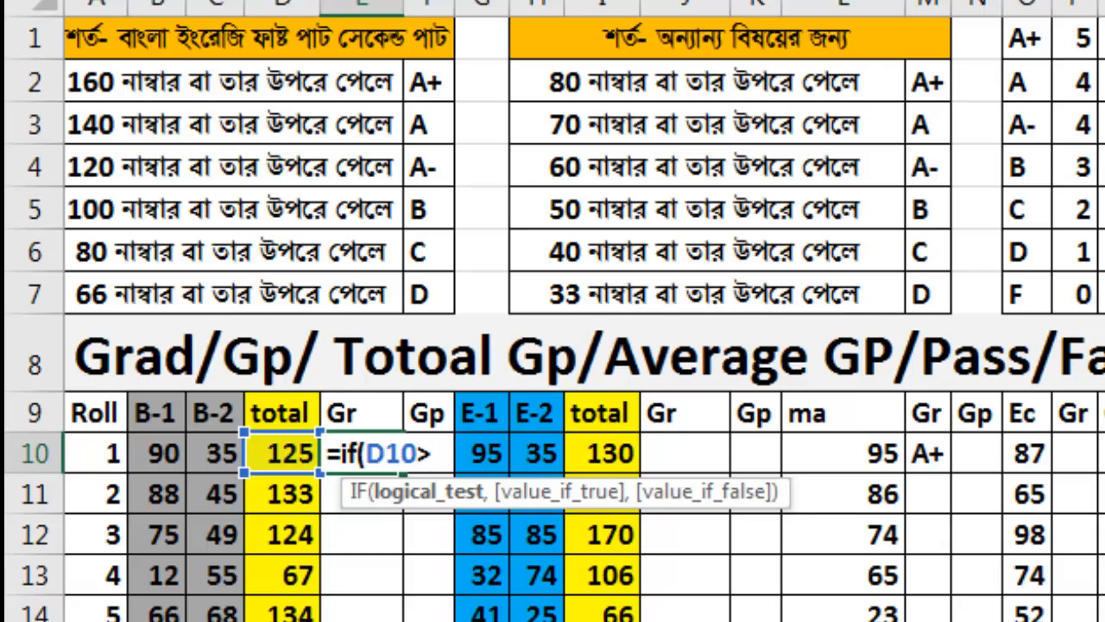
type("150")
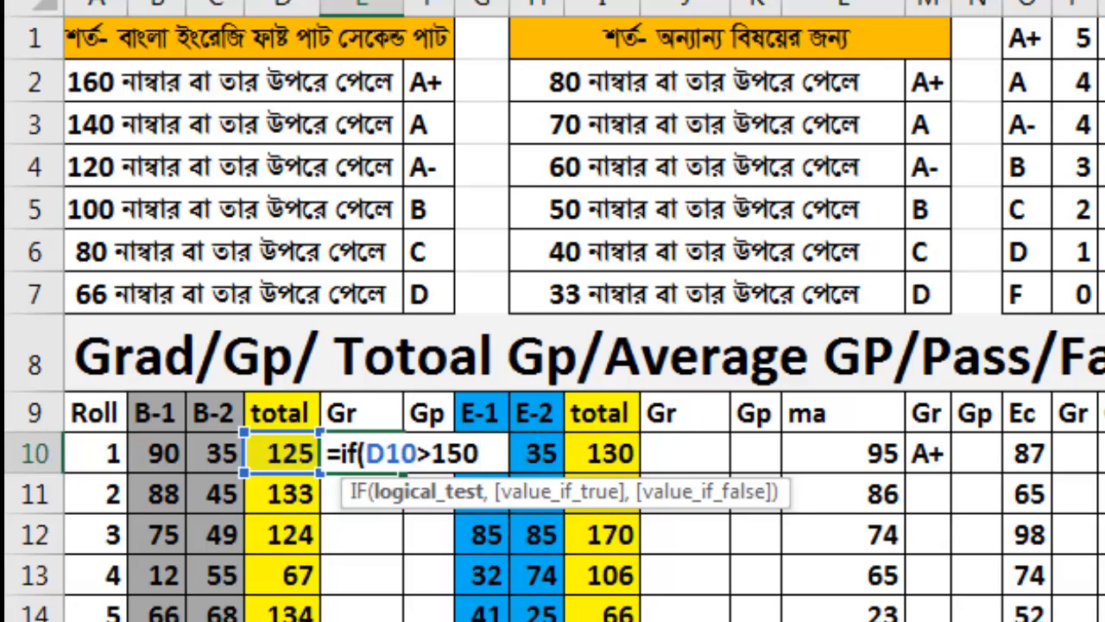
key("BackSpace")
key("BackSpace")
type("60")
left_click(433, 454)
type("=")
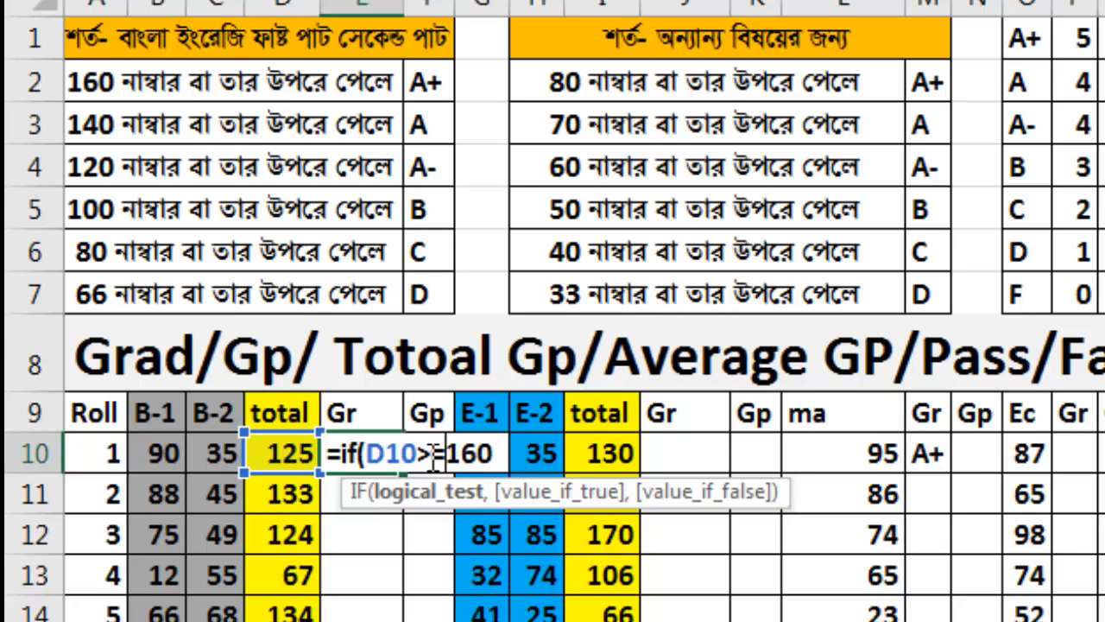
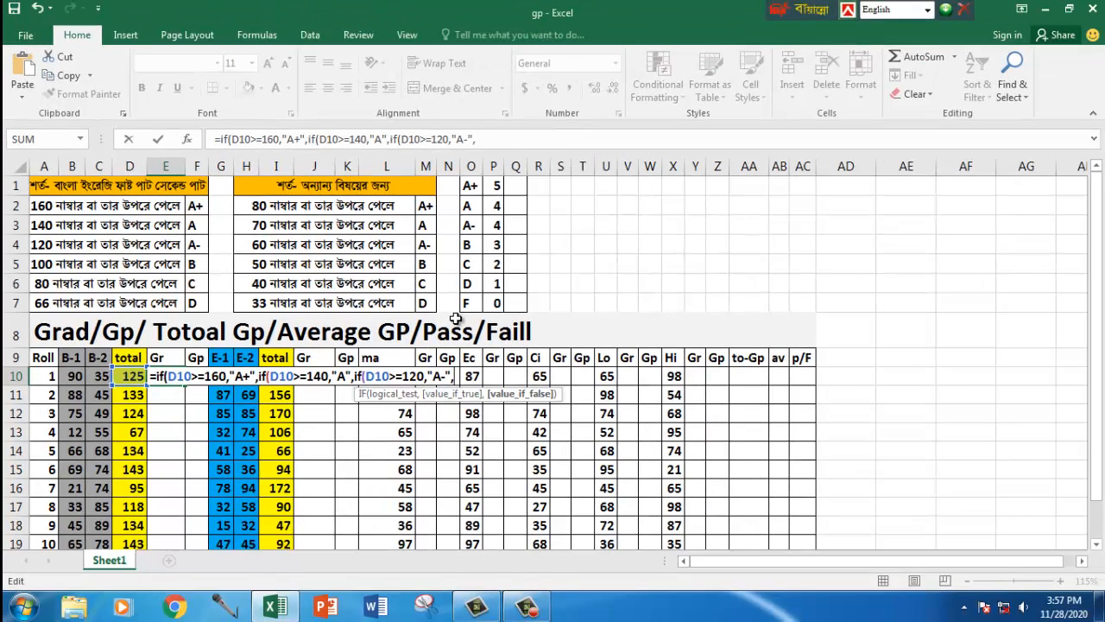
- Append a fourth nested IF to the E10 formula after the "A-" result and set its test to D10>=100
type("if(D10>=160,\"A+\",")
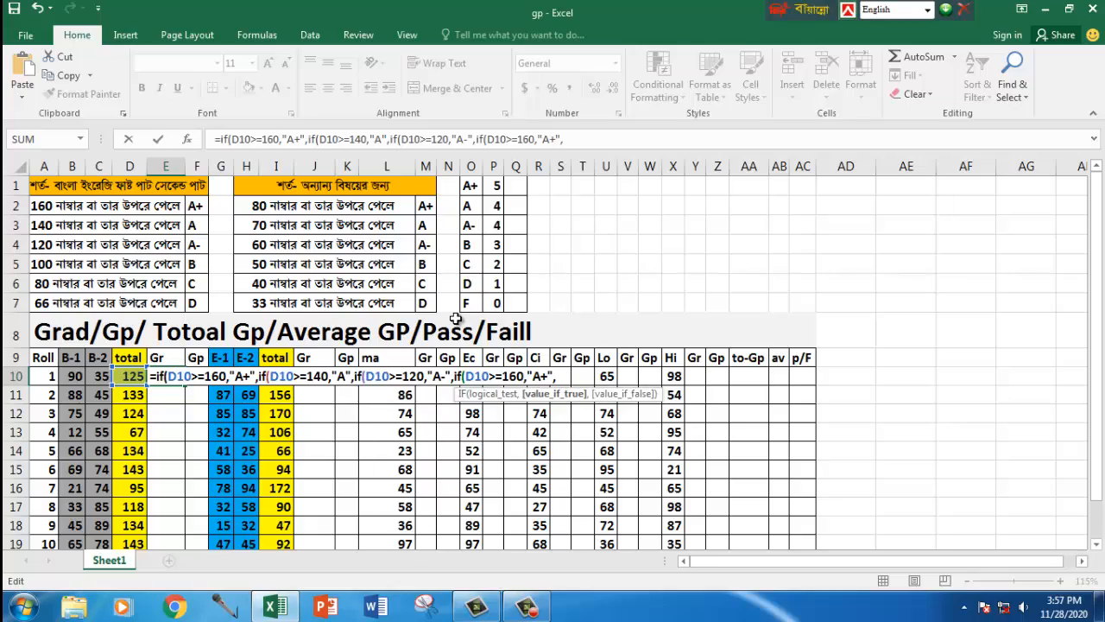
key("Left")
key("Left")
key("Left")
key("Left")
key("Left")
key("Left")
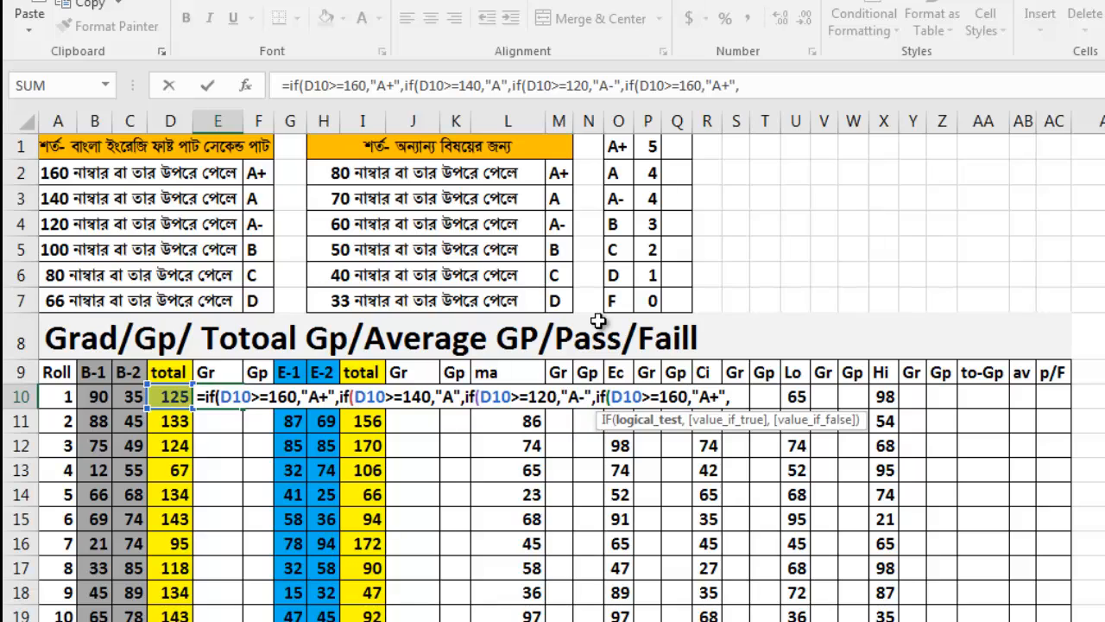
key("BackSpace")
key("BackSpace")
key("BackSpace")
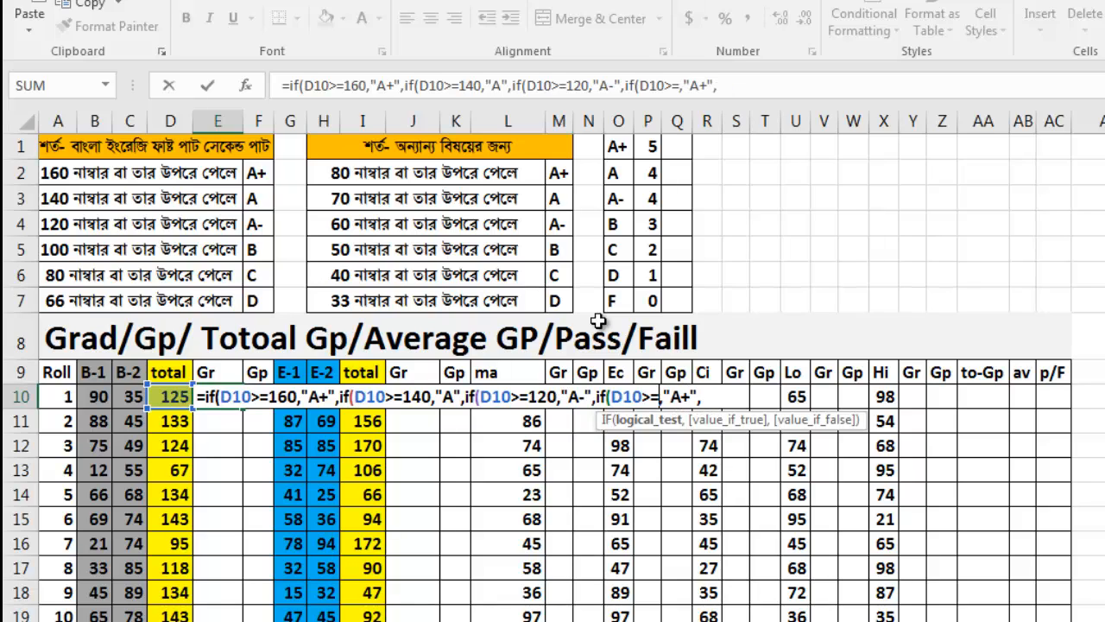
type("10")
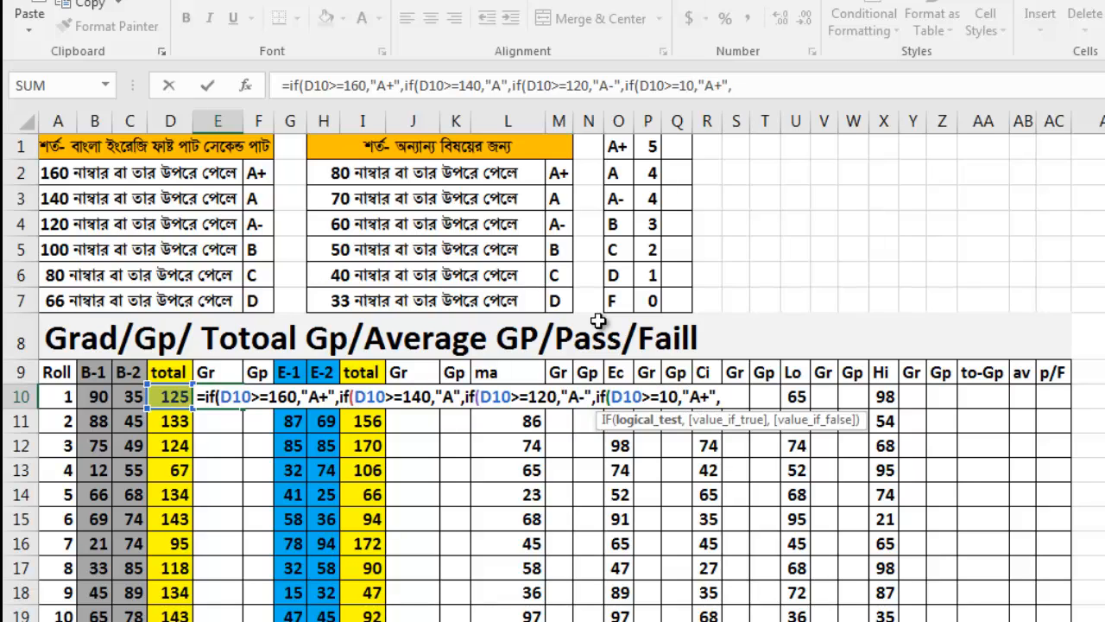
key("Right")
key("Left")
type("0")
- Set the grade returned by the D10>=100 test in the E10 formula to "B"
key("Right")
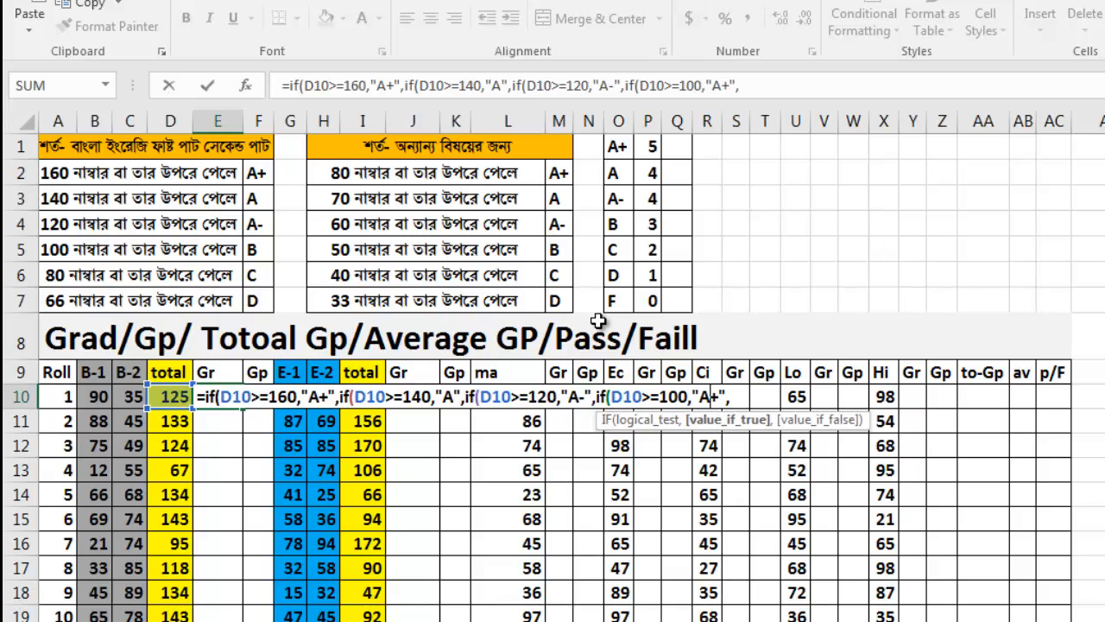
key("BackSpace")
key("BackSpace")
type("B")
key("Right")
key("Right")
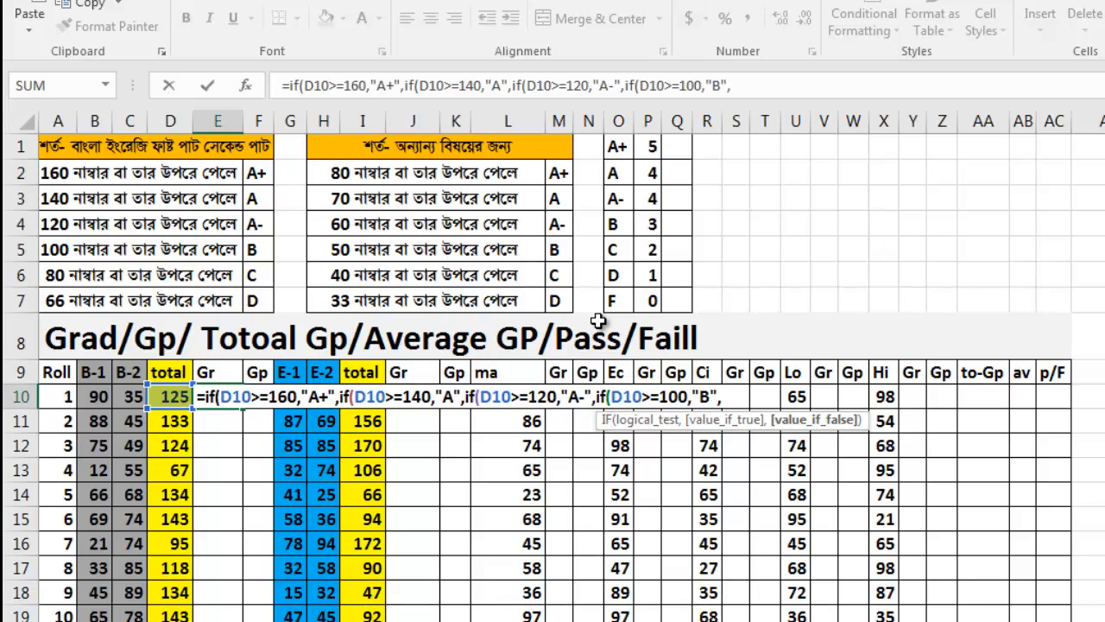
- Append a fifth nested IF to the E10 formula after the "B" result and set its test to D10>=80
type("if(D10>=160,\"A+\",")
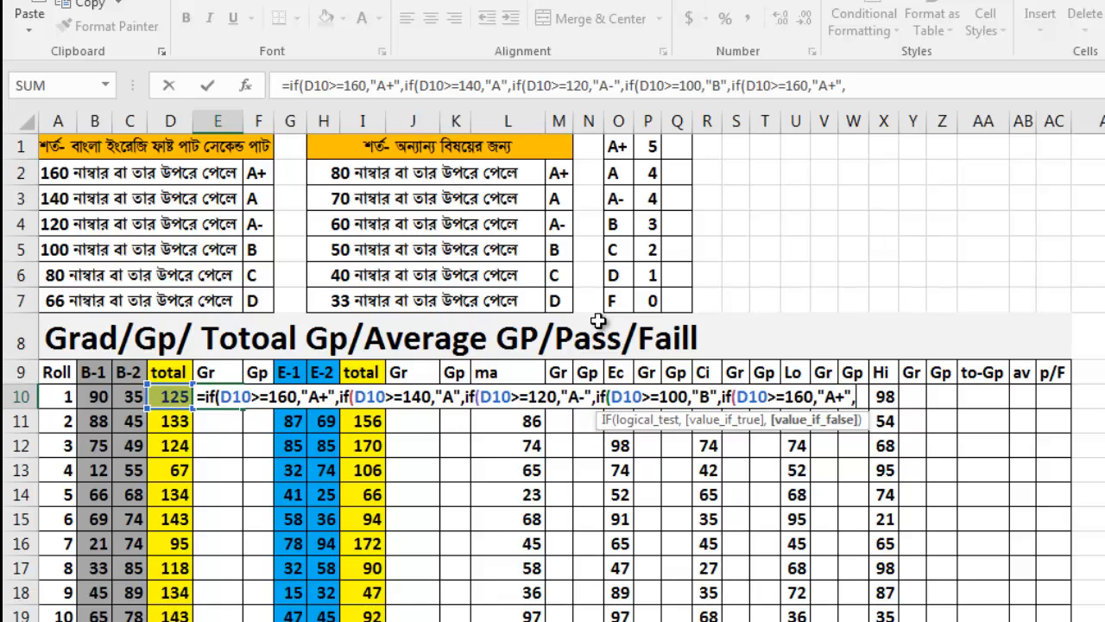
key("Left")
key("Left")
key("Left")
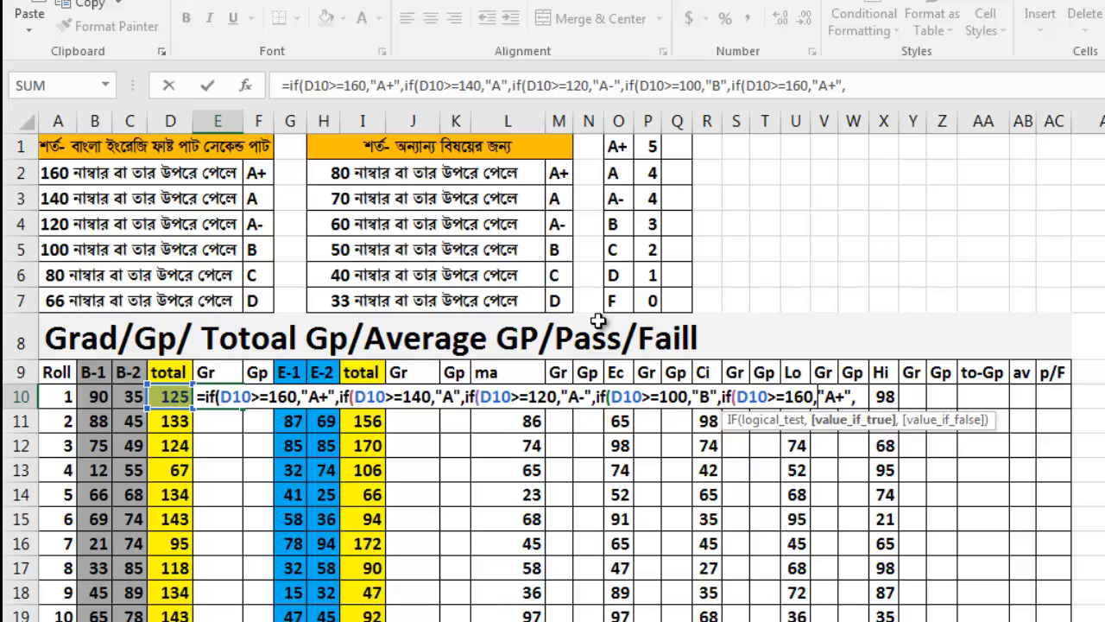
key("Left")
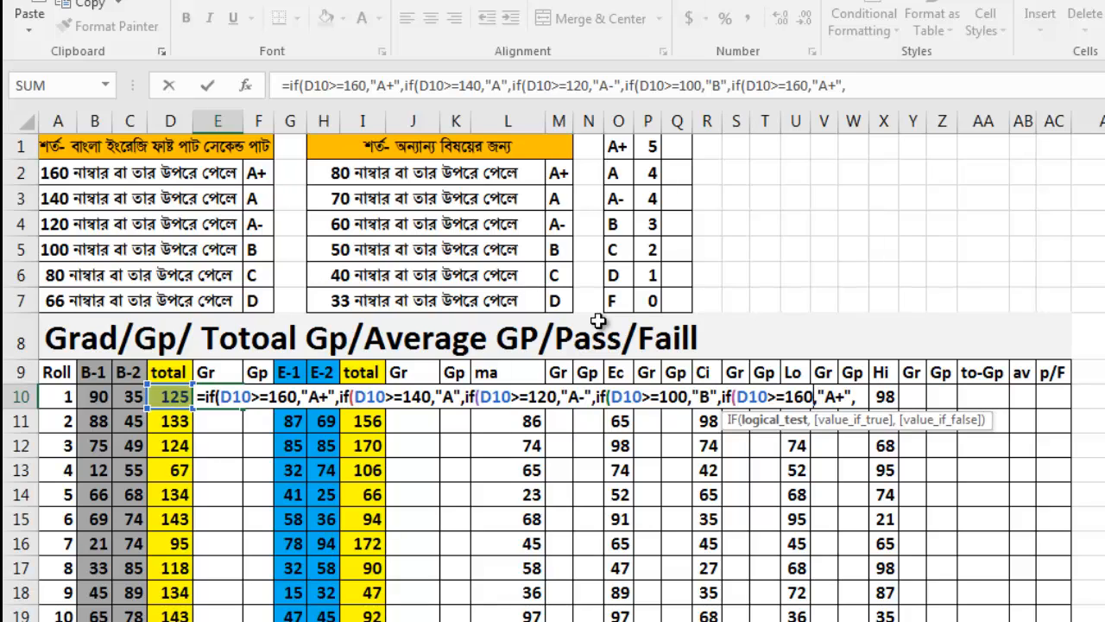
key("BackSpace")
key("BackSpace")
key("BackSpace")
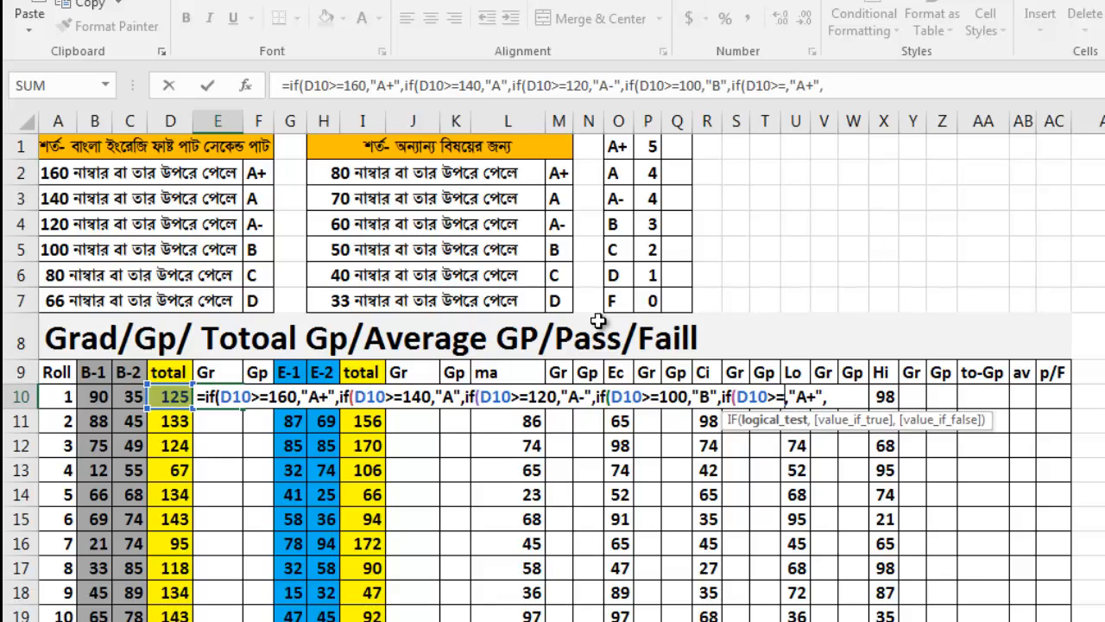
type("80")
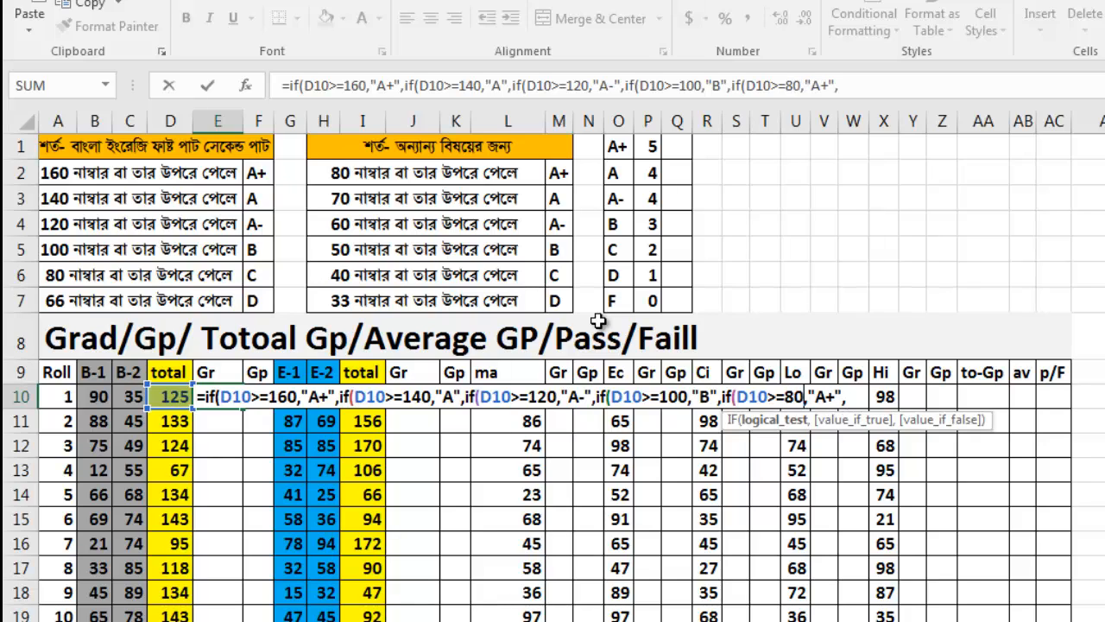
- Set the grade returned by the D10>=80 test in the E10 formula to "C"
key("Right")
key("Right")
key("Right")
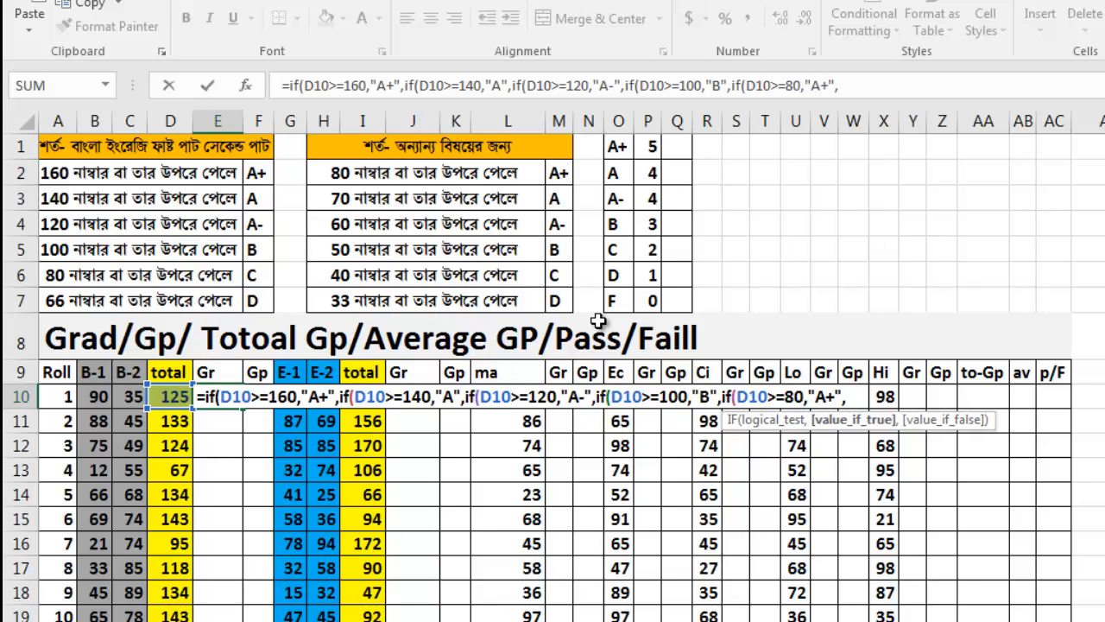
key("BackSpace")
key("BackSpace")
type("C")
key("Right")
key("Right")
- Append a sixth nested IF to the E10 formula after the "C" result and set its test to D10>=66
type("if(D10>=160,\"A+\",")
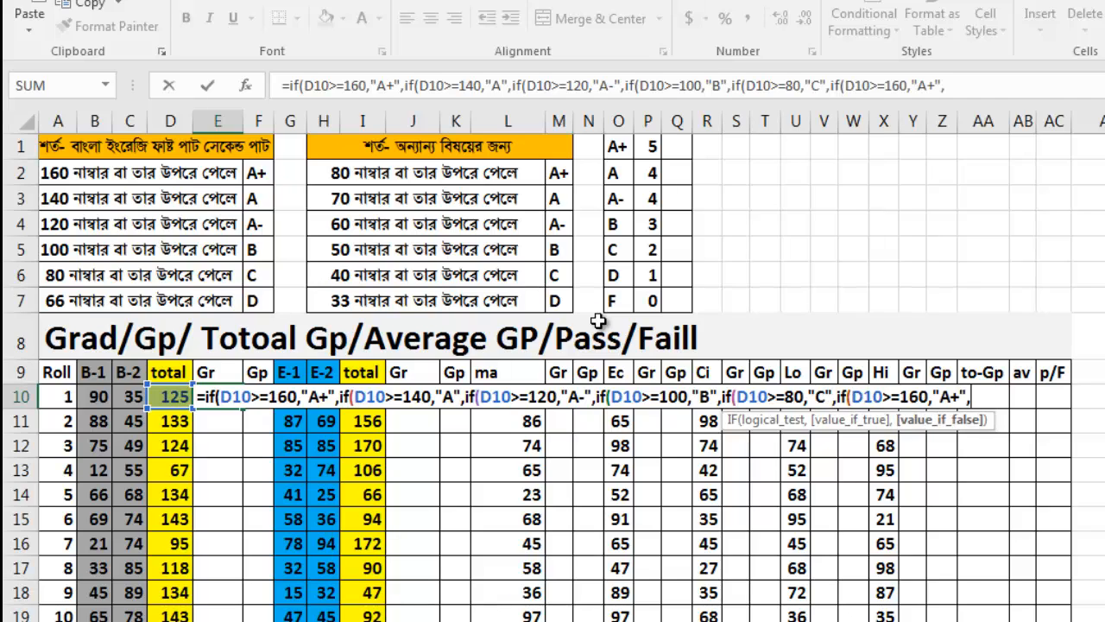
key("Left")
key("Left")
key("Left")
key("Left")
key("Left")
key("Left")
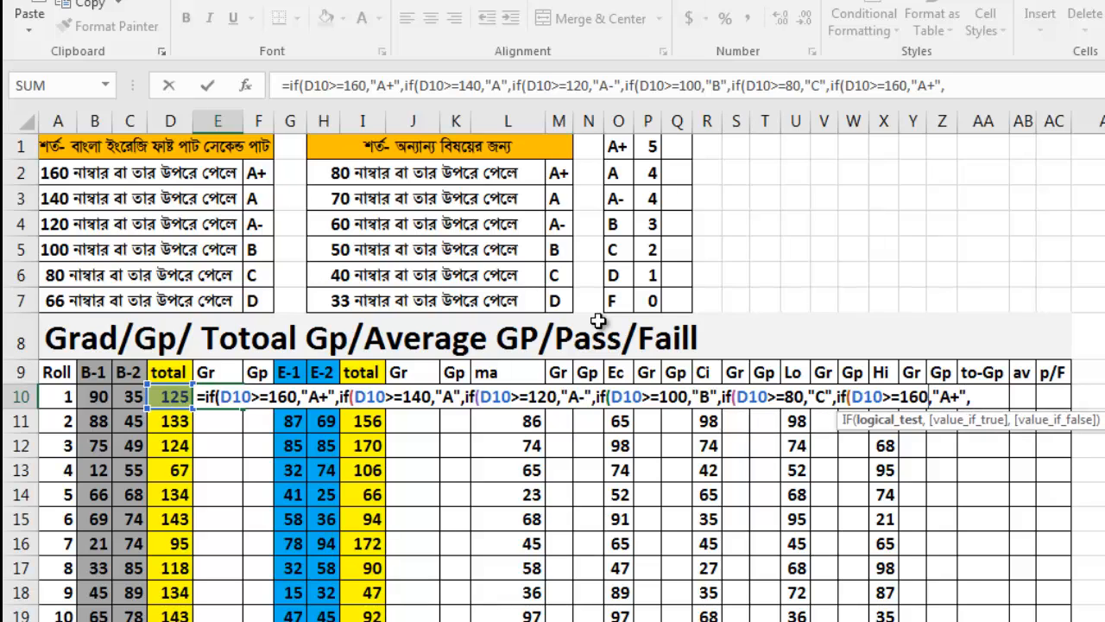
key("Left")
key("BackSpace")
key("BackSpace")
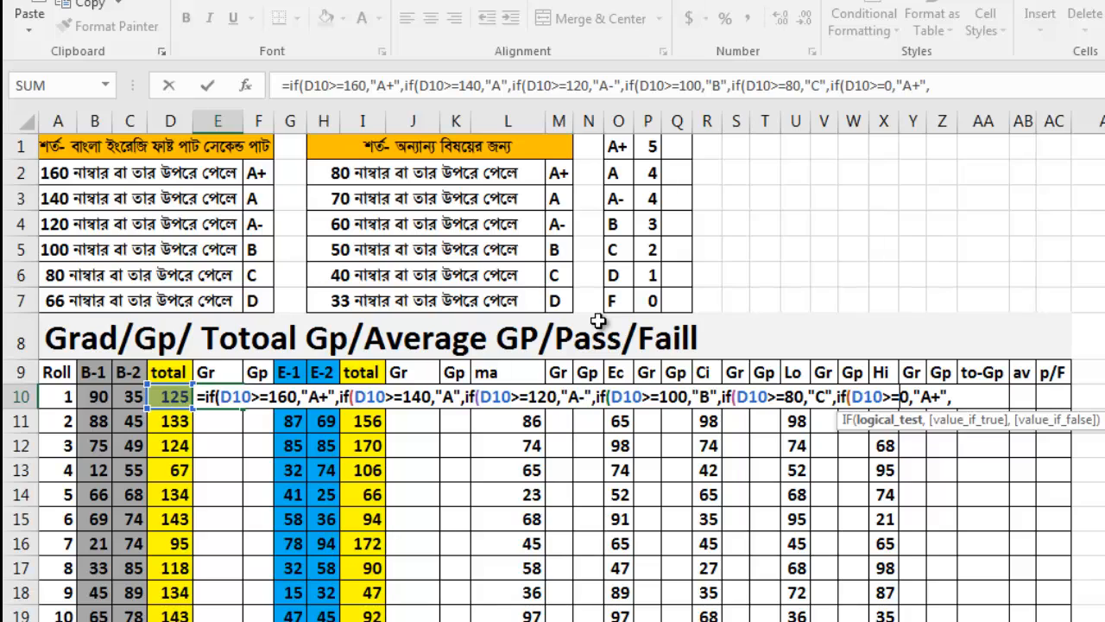
key("Delete")
type("66")
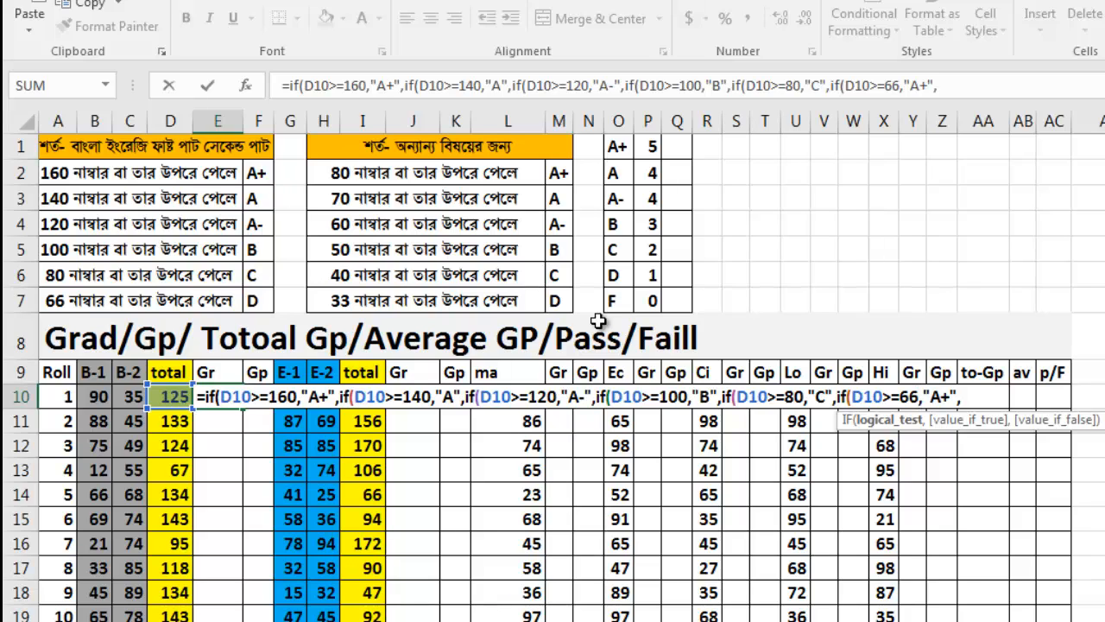
- Set the grade returned by the D10>=66 test in the E10 formula to "d"
key("Right")
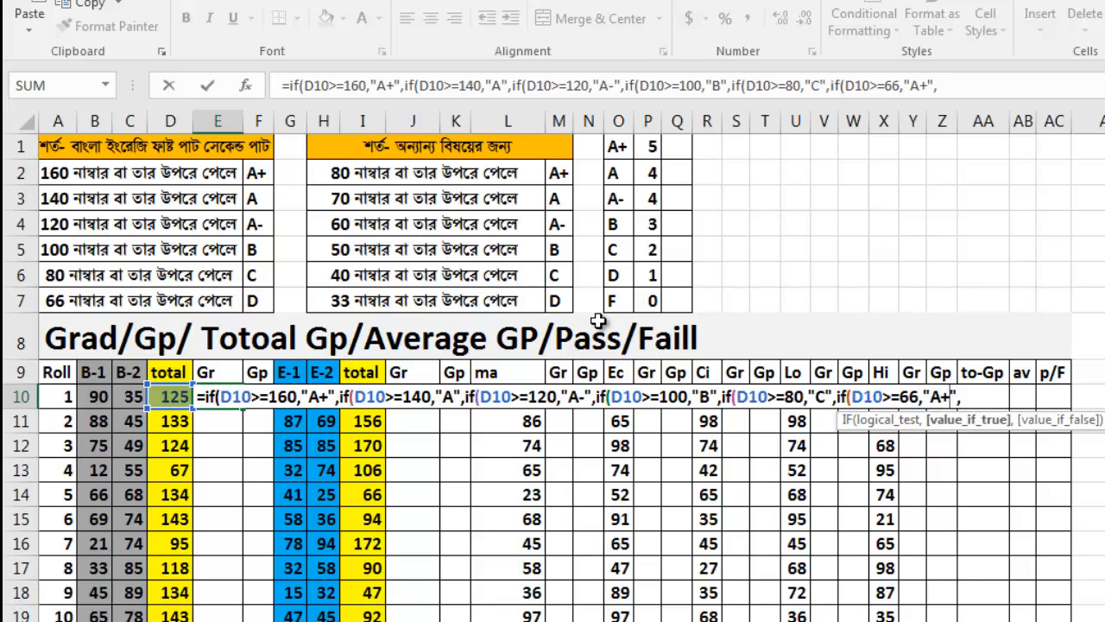
key("BackSpace")
key("BackSpace")
type("d")
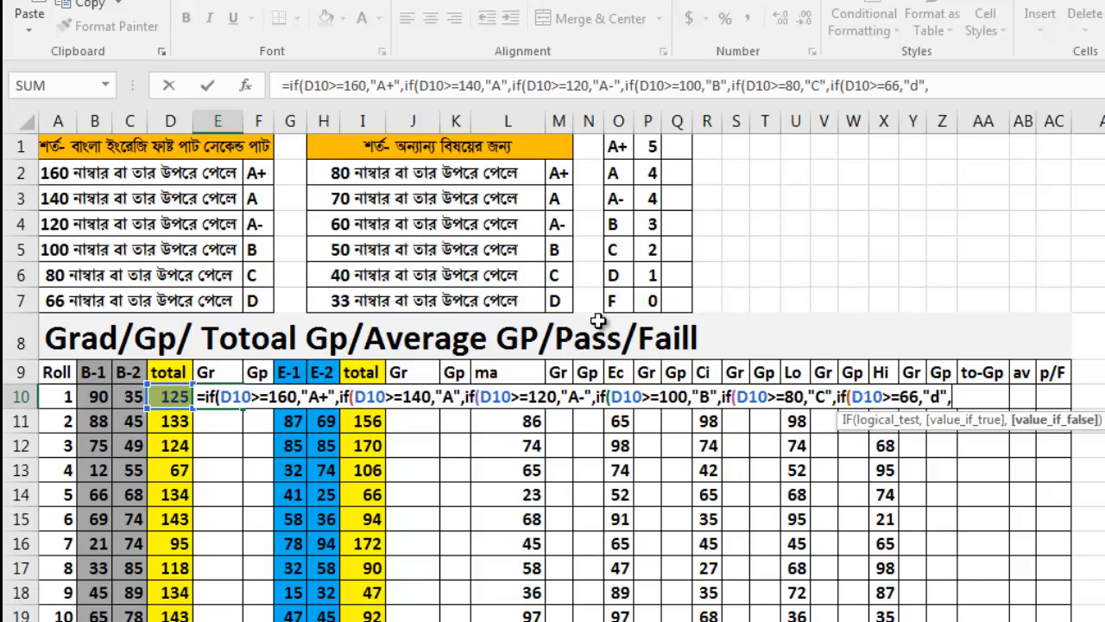
- Finish the E10 formula with "F" as the fallback grade and six closing parentheses, and check it against the total in D10
type("\"F\"")
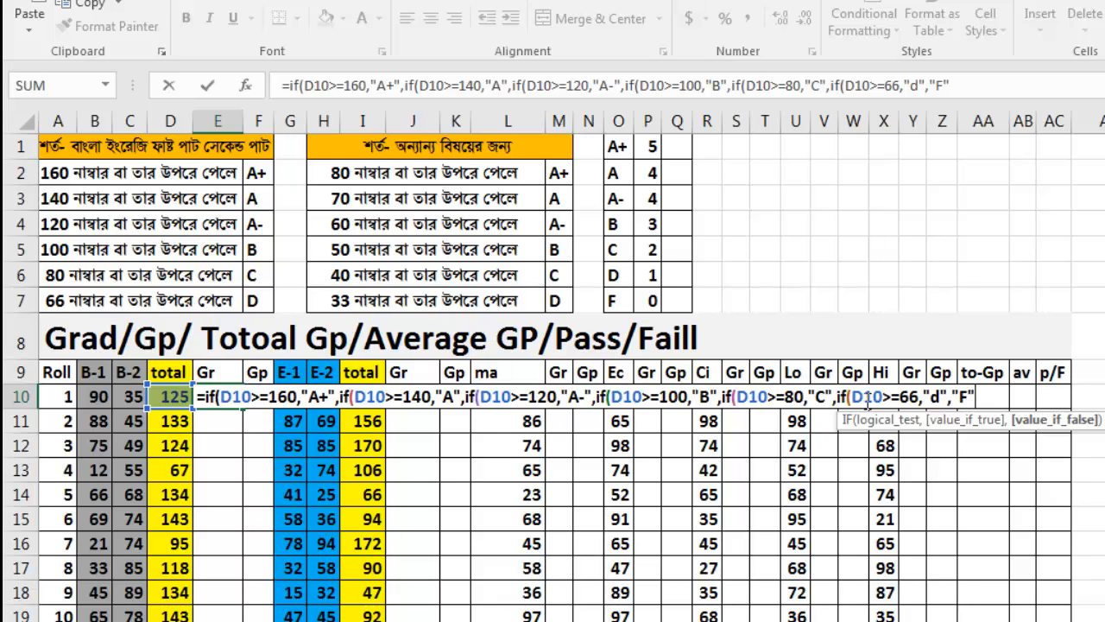
type(")))))")
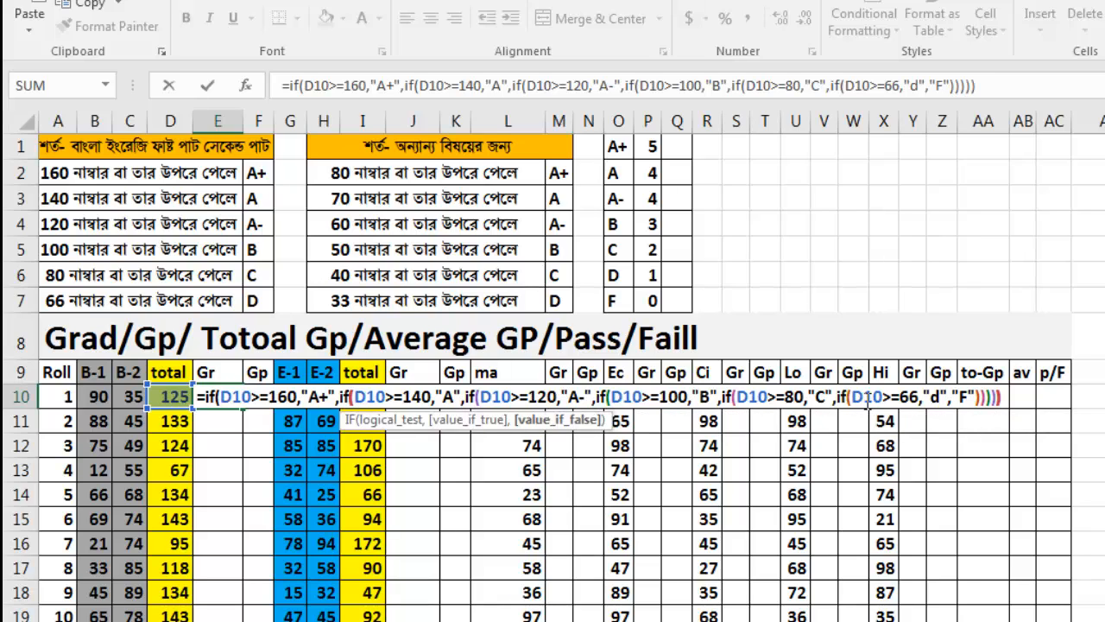
type(")")
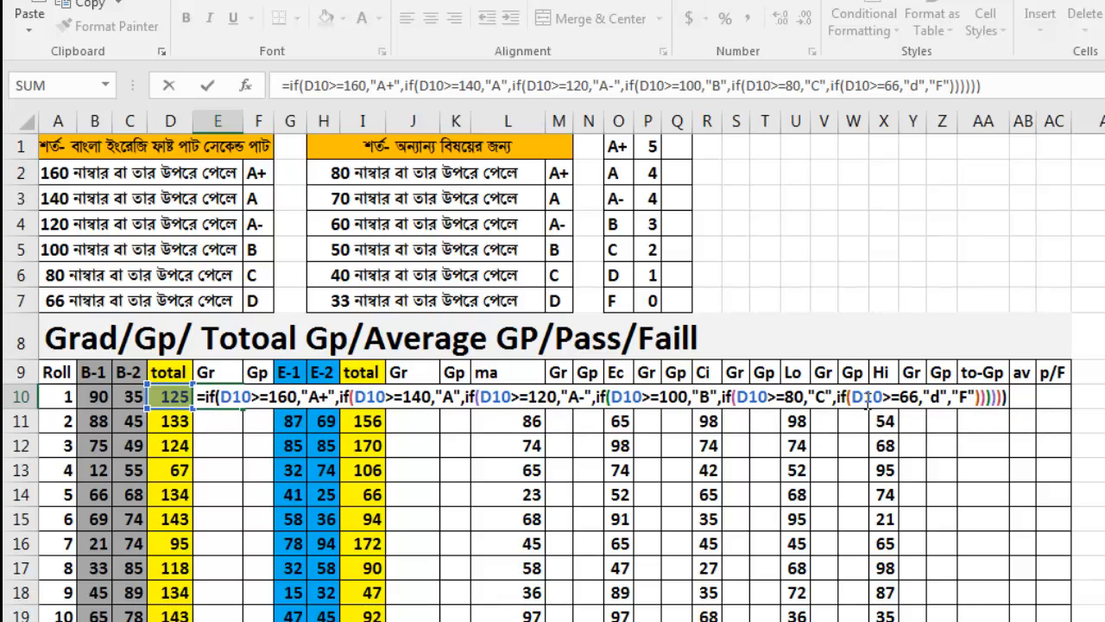
key("Return")
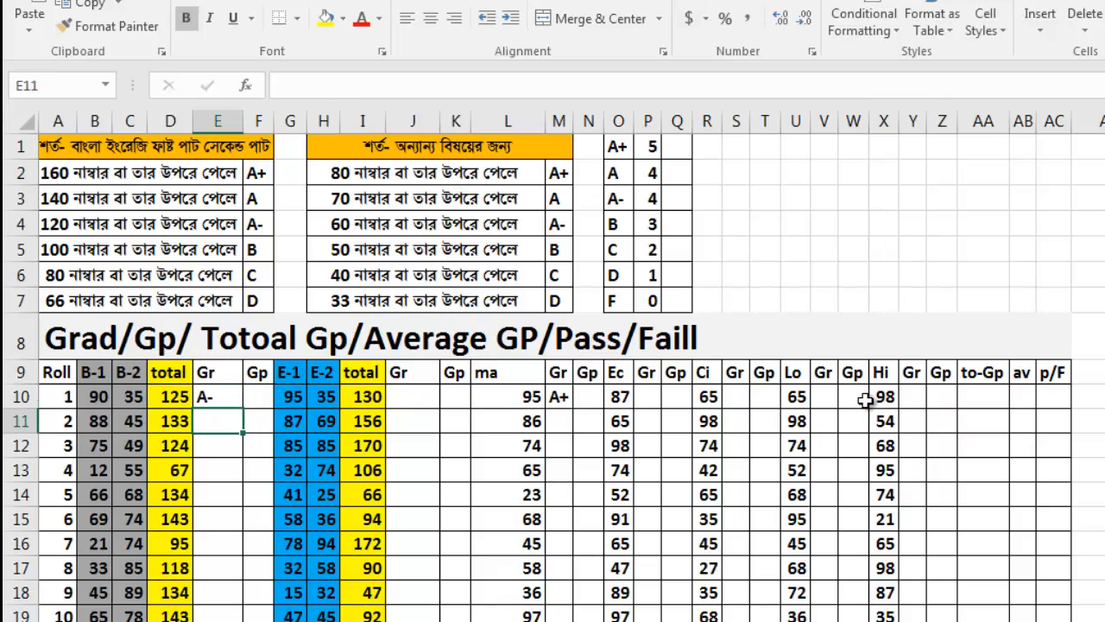
left_click(214, 398)
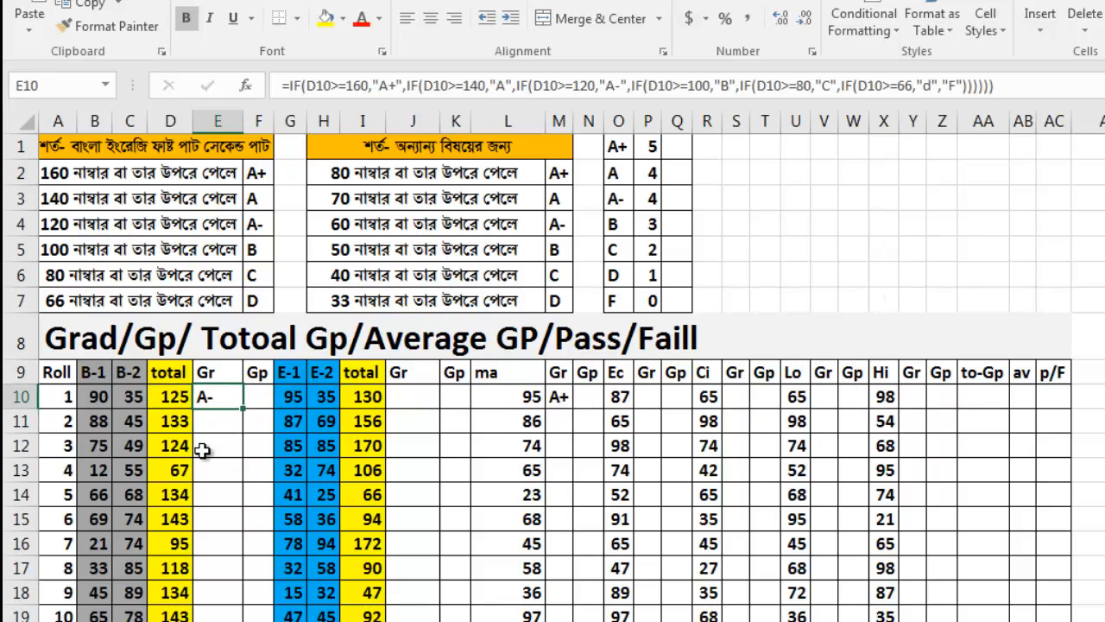
left_click(171, 400)
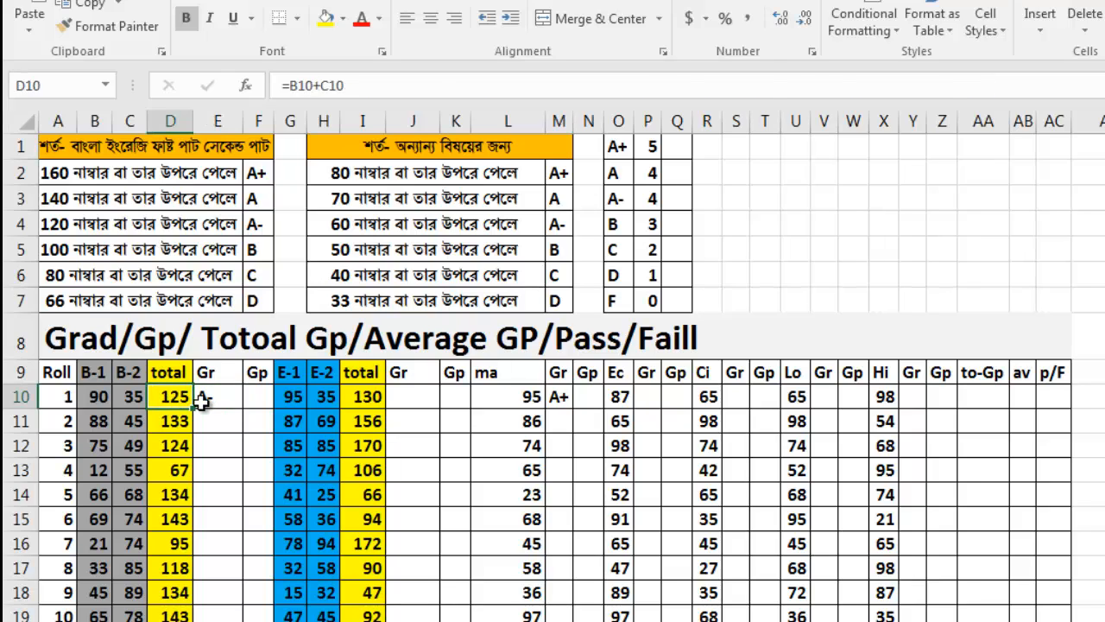
- Copy the grade formula from E10 into J10, the first grade cell for the E-1/E-2 total
left_click(201, 399)
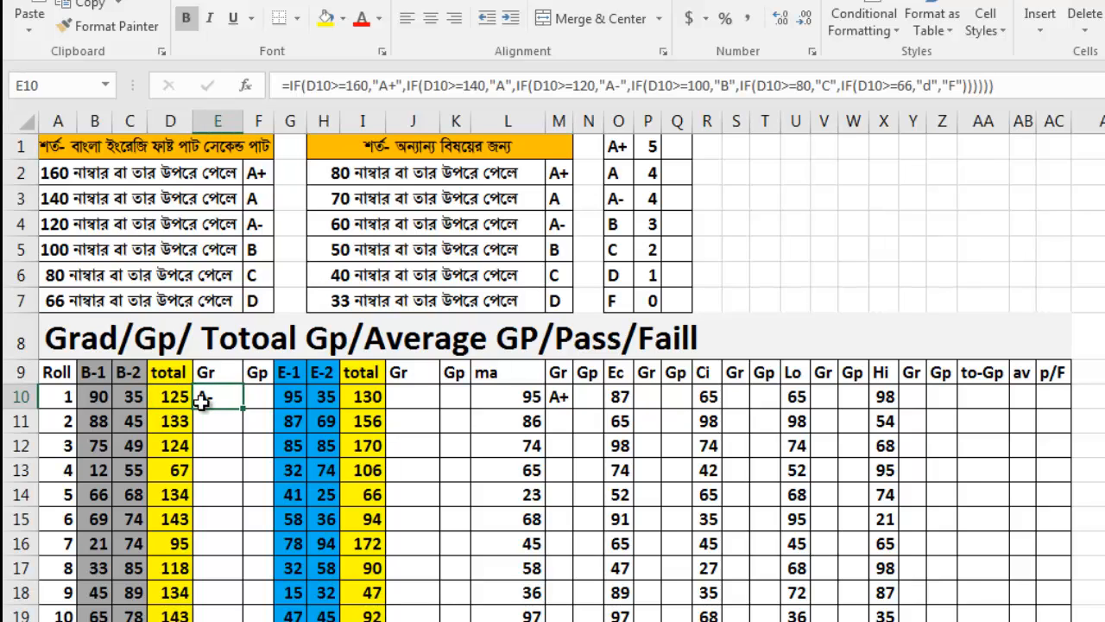
key("ctrl+c")
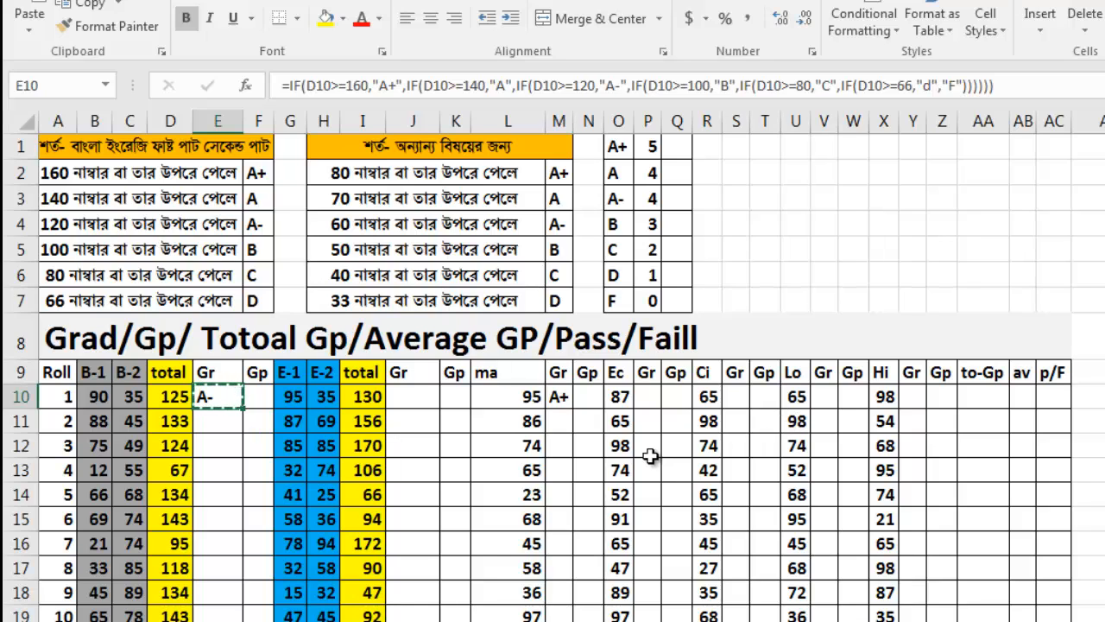
right_click(221, 399)
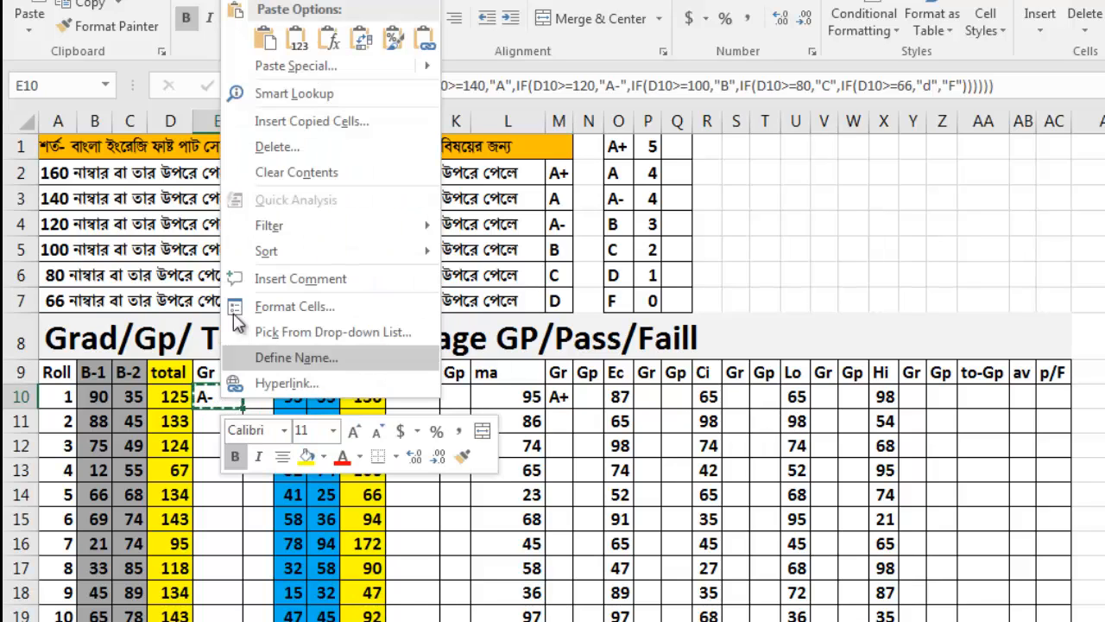
left_click(267, 37)
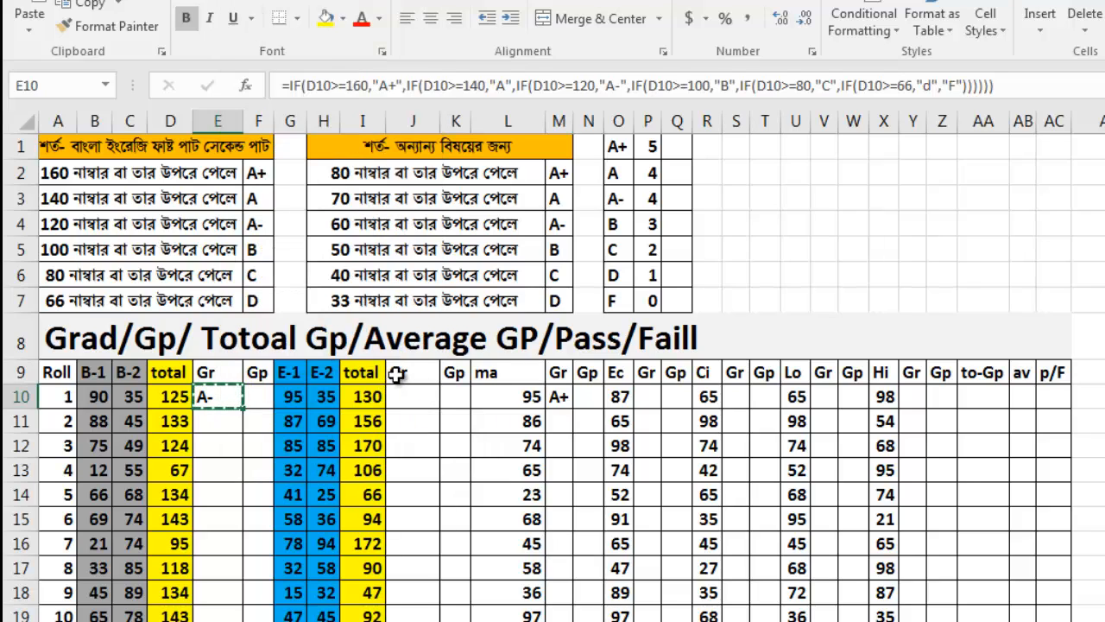
left_click(396, 373)
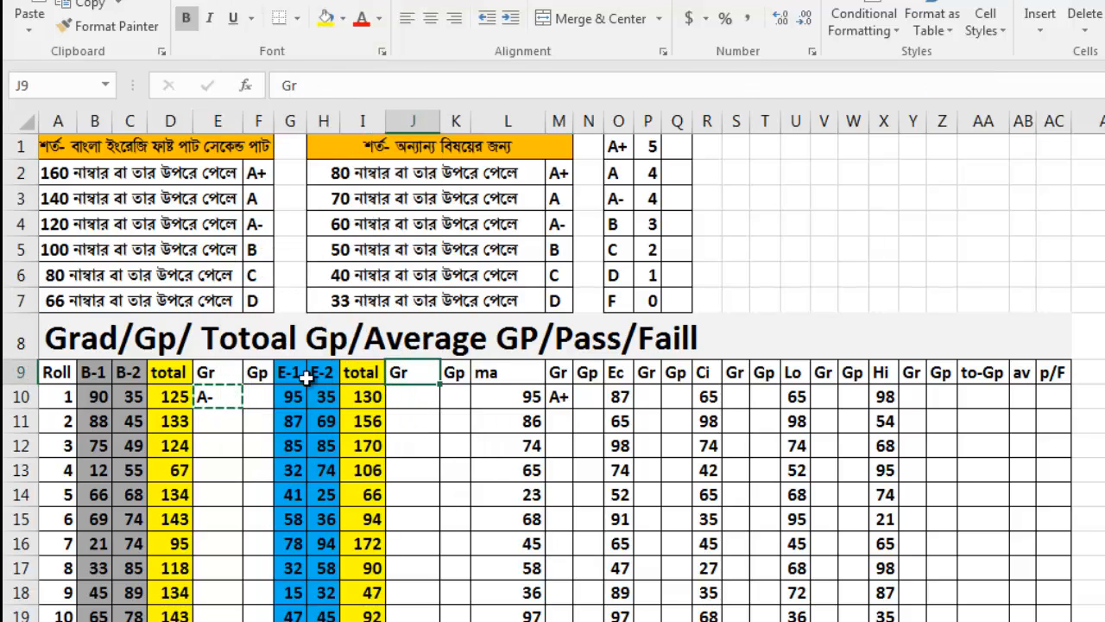
left_click(400, 396)
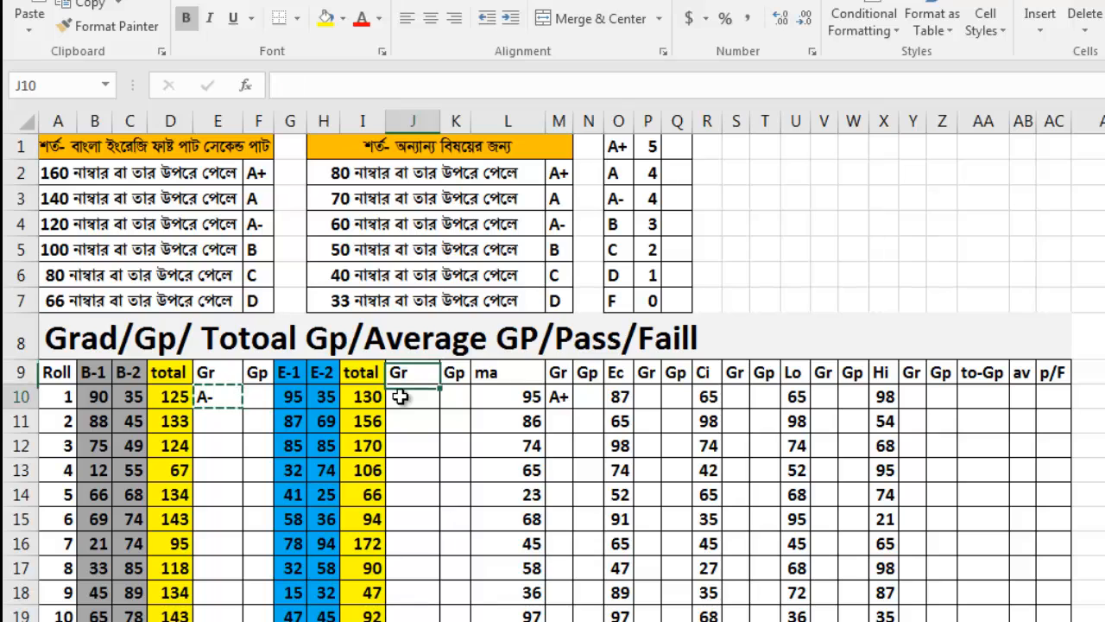
right_click(400, 396)
left_click(447, 36)
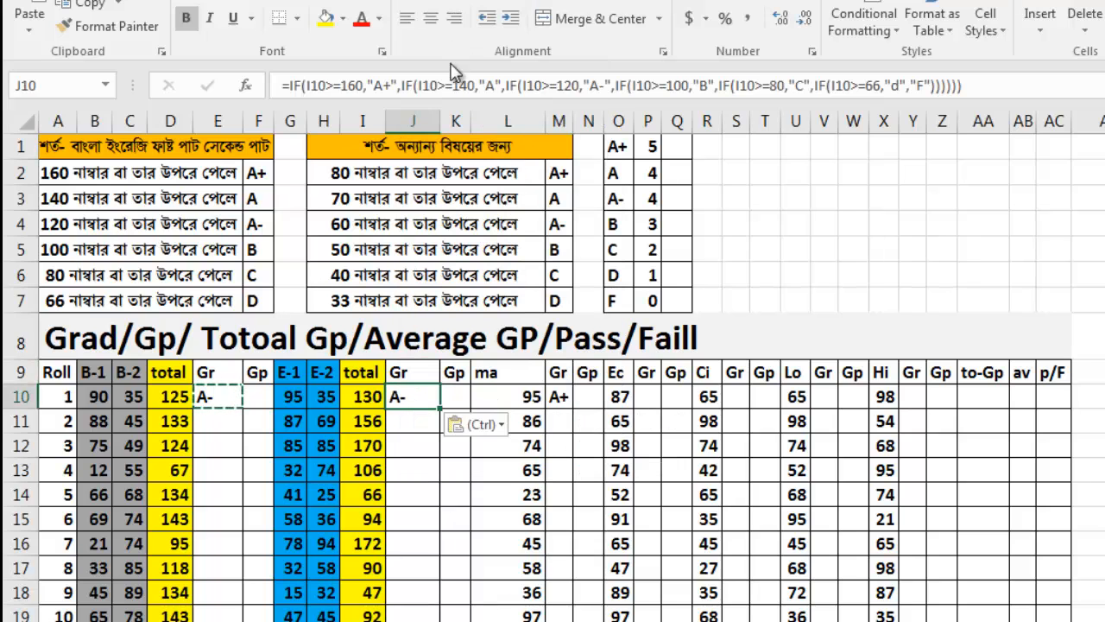
- Fill the grade formulas in J10 and E10 down their columns to row 19
left_click(424, 464)
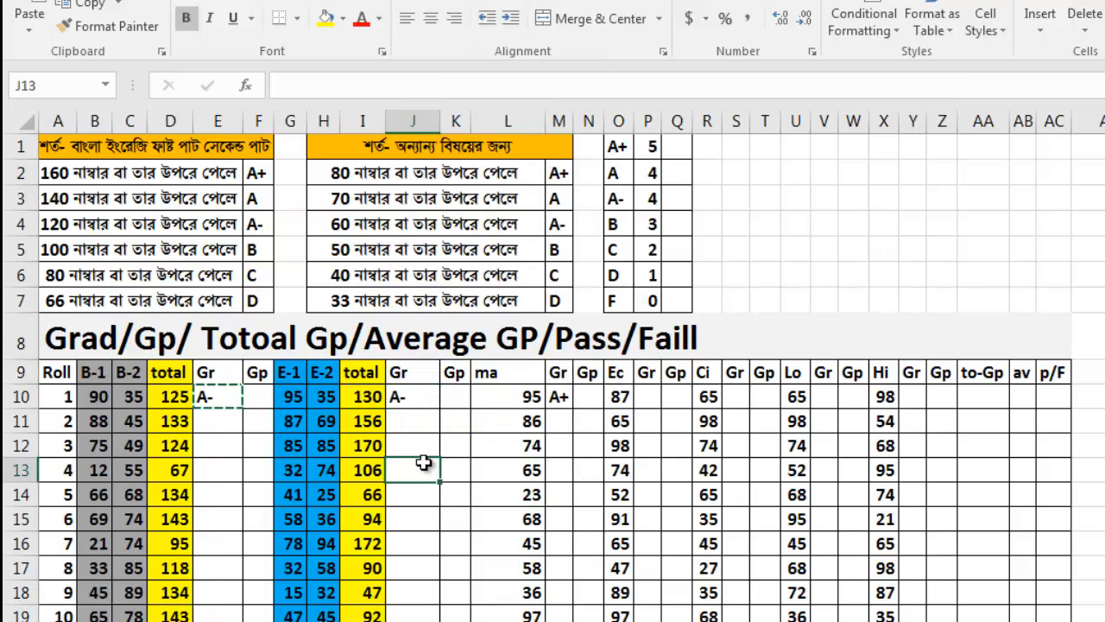
scroll(424, 464, "down", 2)
left_click(404, 244)
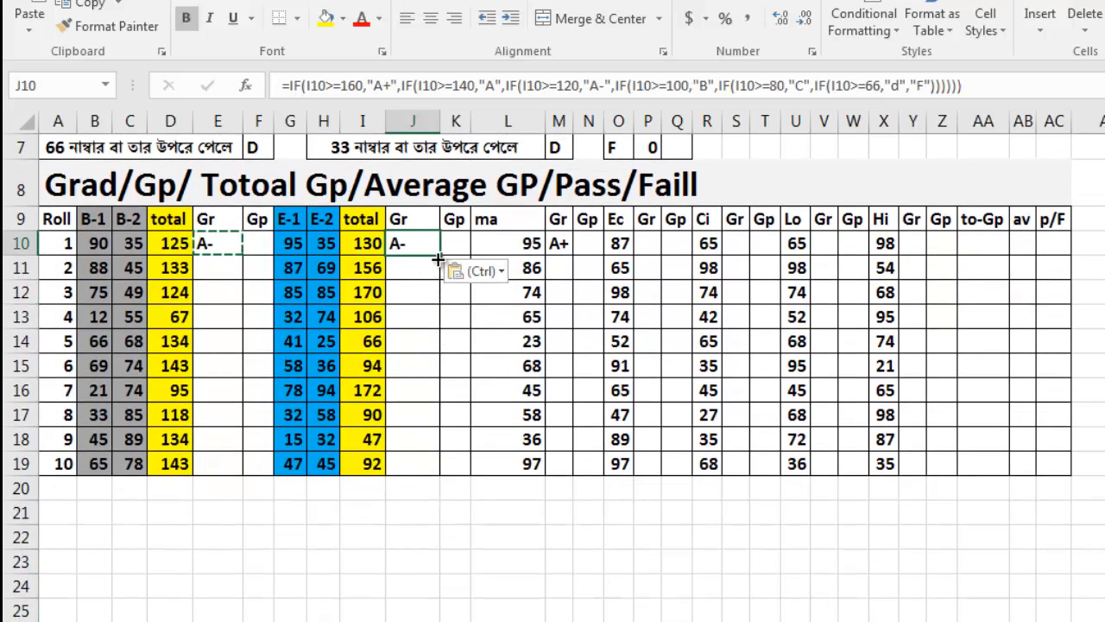
left_click_drag(438, 259, 438, 471)
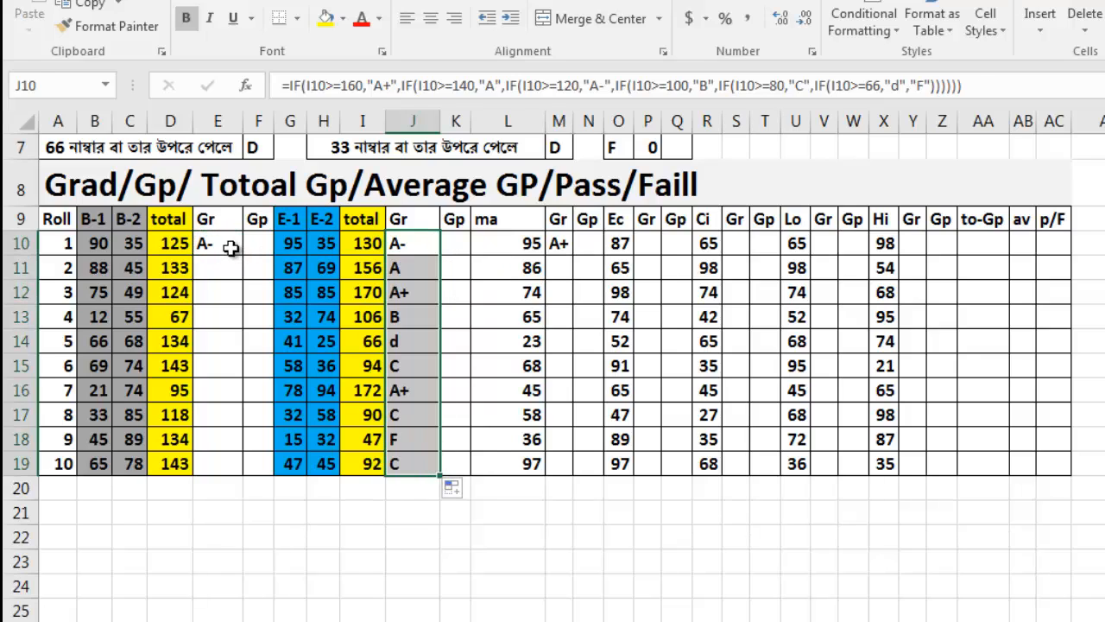
left_click(231, 248)
left_click_drag(241, 256, 238, 470)
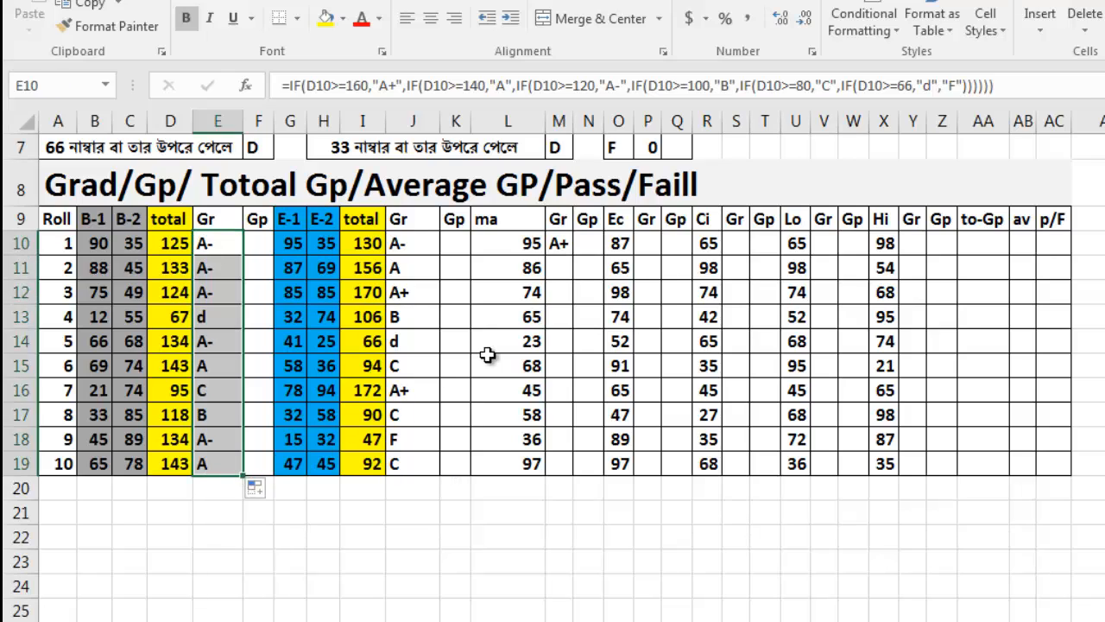
- Clear the existing formula from M10 and replace it with a copy of the J10 grade formula
left_click(560, 245)
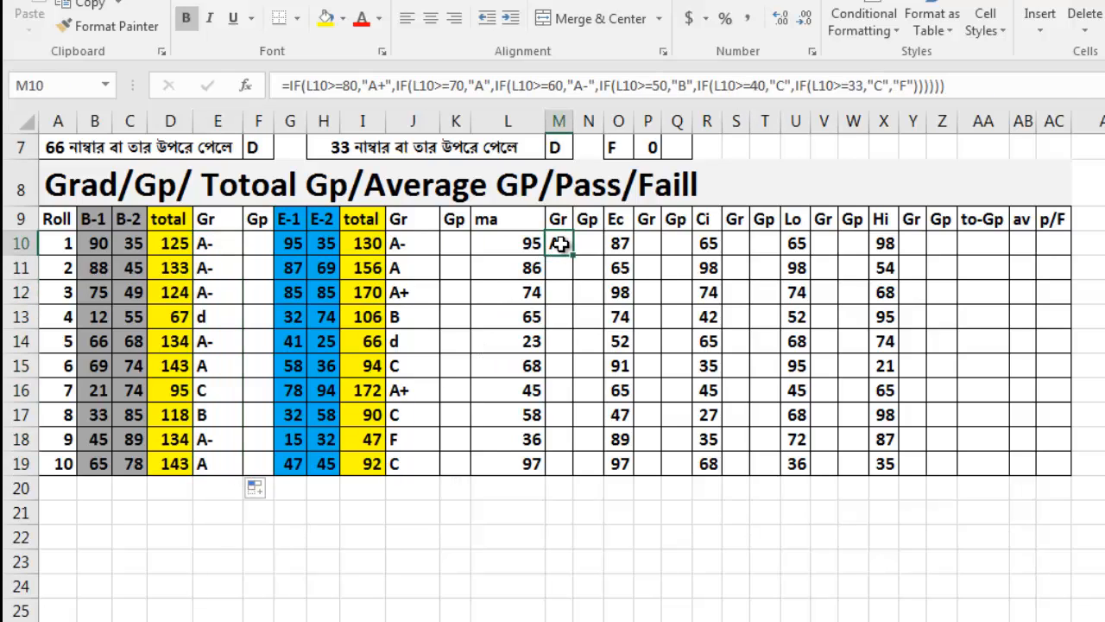
key("Delete")
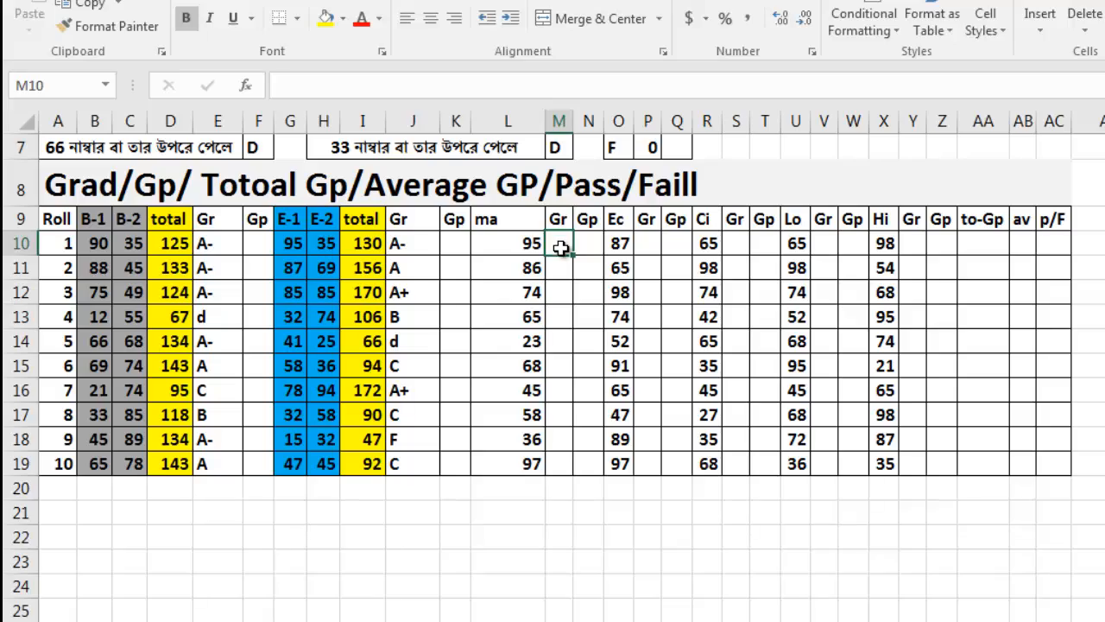
left_click(590, 338)
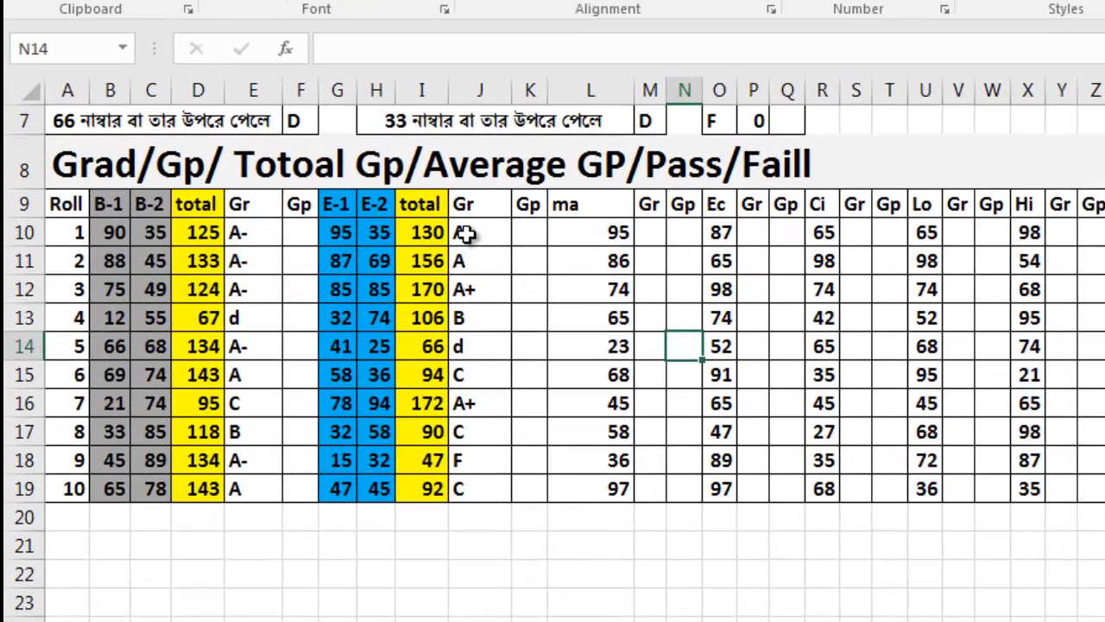
left_click(464, 234)
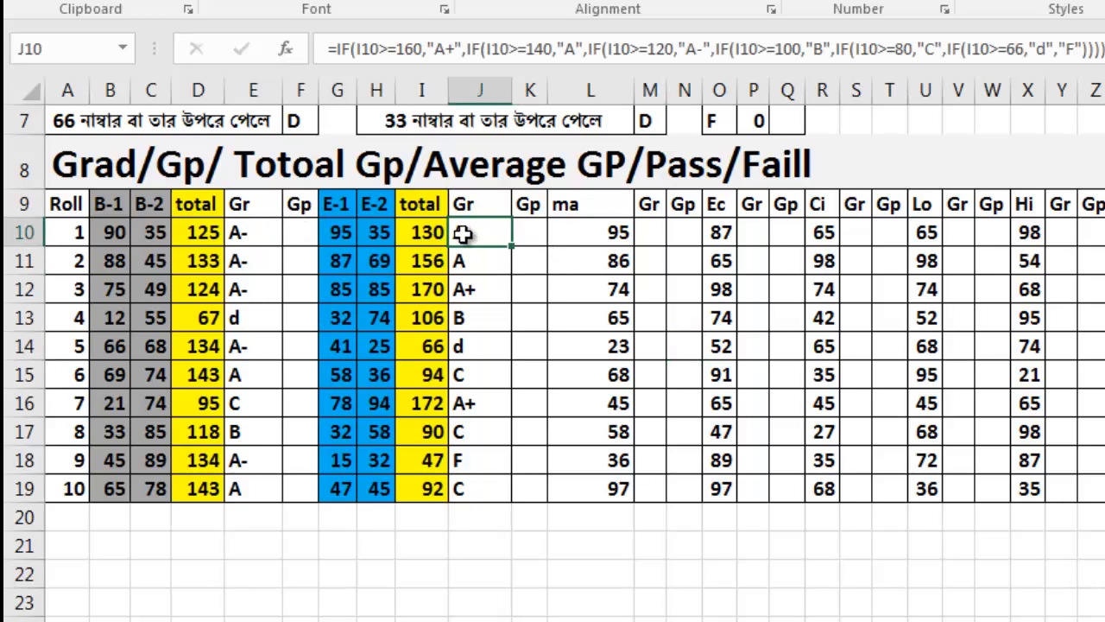
right_click(467, 240)
left_click(489, 180)
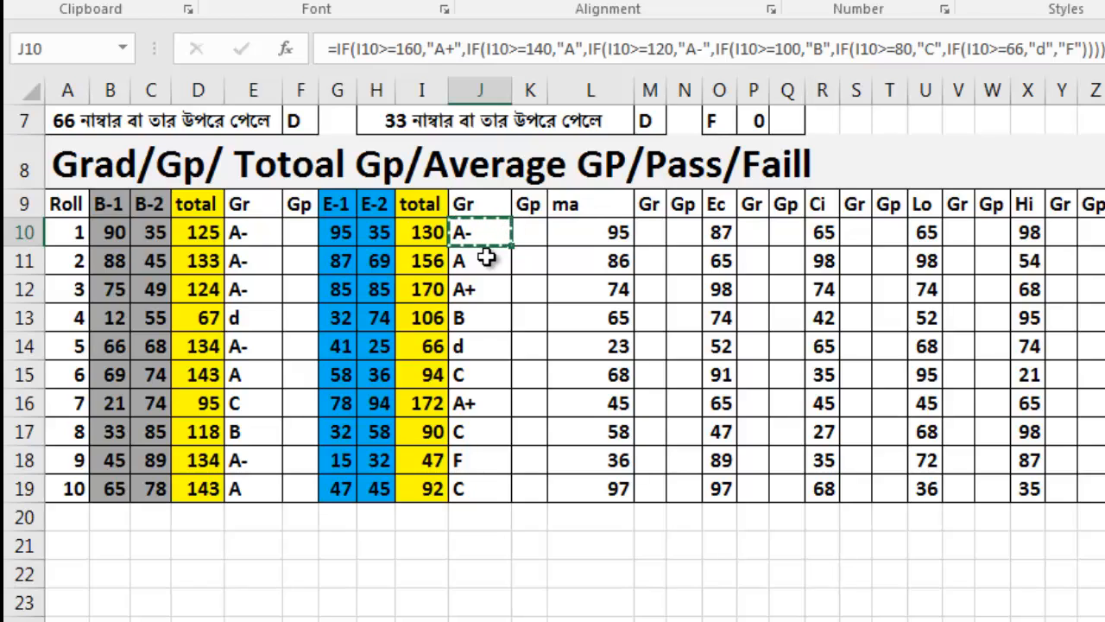
left_click(651, 234)
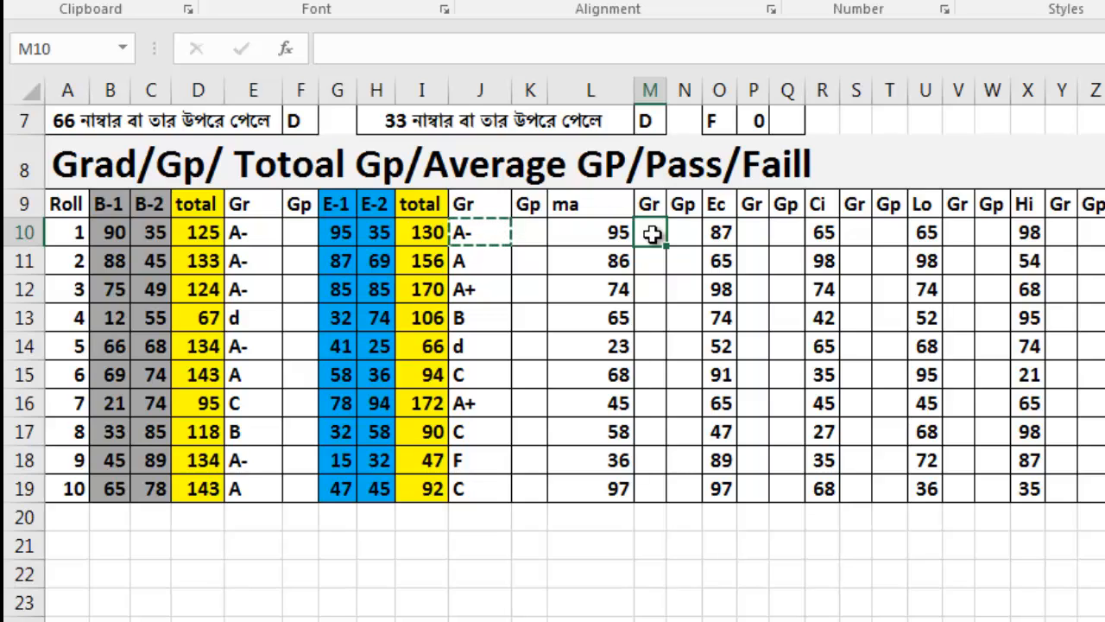
right_click(651, 234)
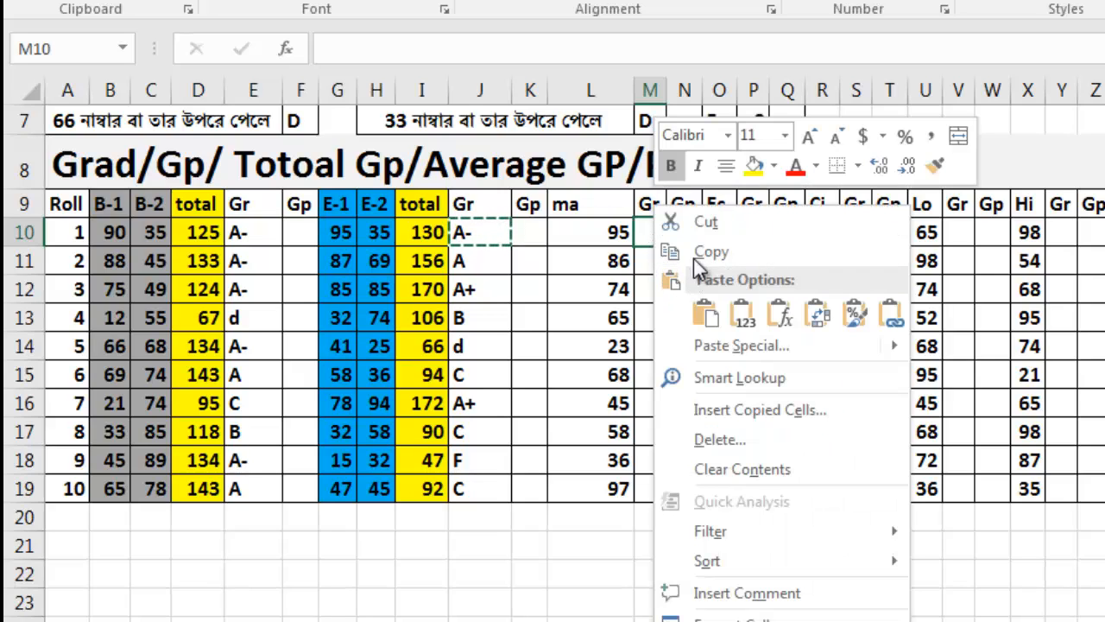
left_click(705, 312)
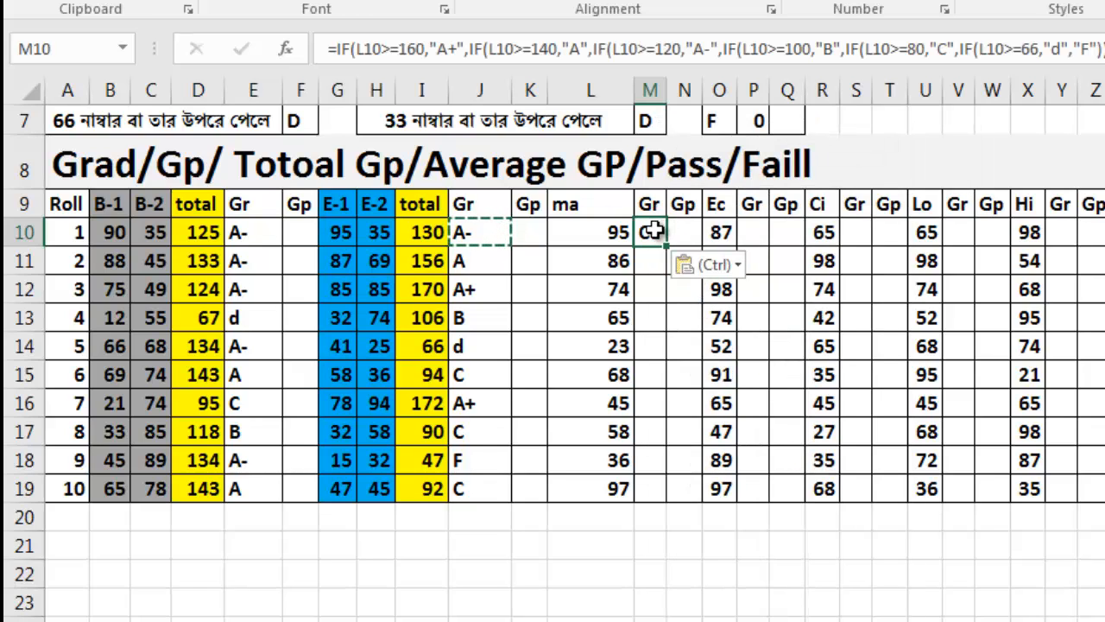
- Change the "A+" test in the M10 formula to L10>=80, following the criteria table for the other subjects
scroll(652, 231, "up", 2)
scroll(652, 231, "down", 2)
double_click(649, 230)
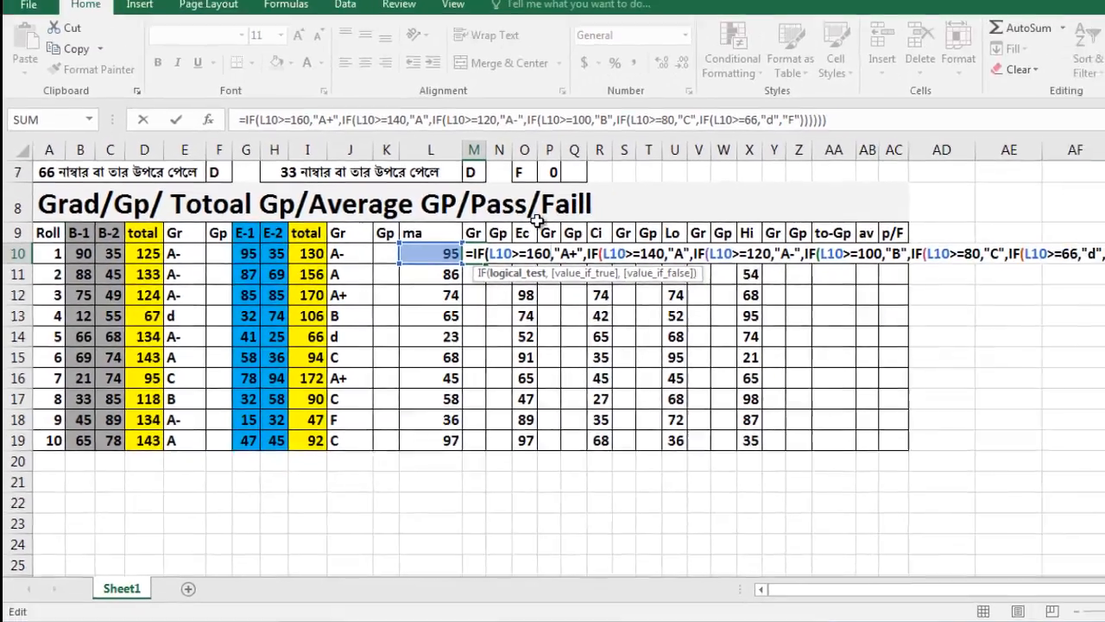
scroll(306, 200, "up", 2)
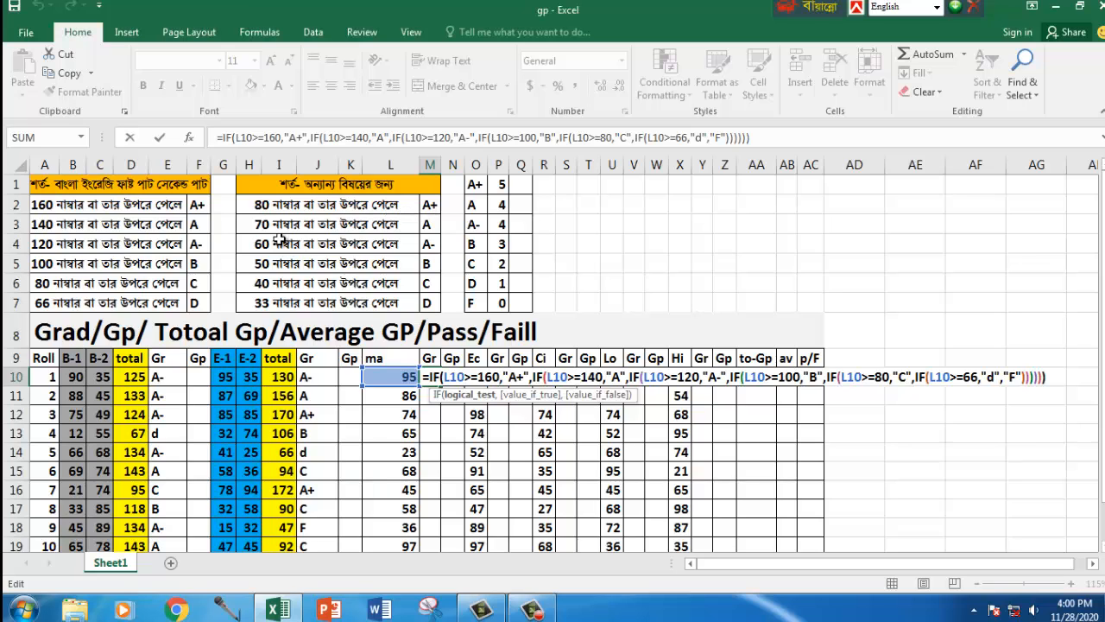
scroll(367, 261, "down", 2)
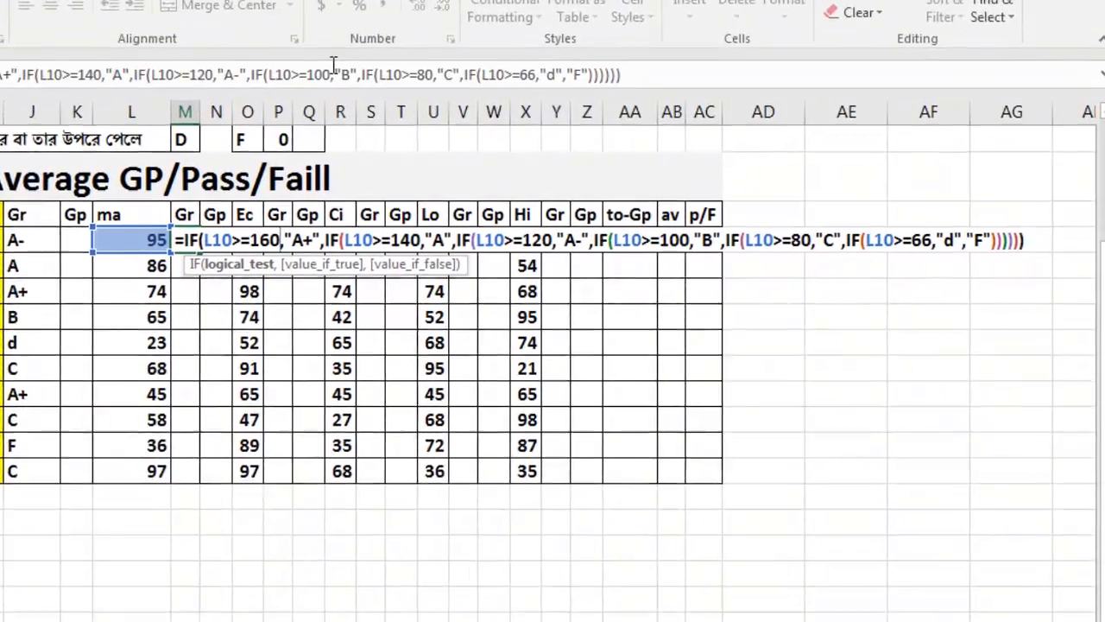
key("BackSpace")
key("BackSpace")
key("BackSpace")
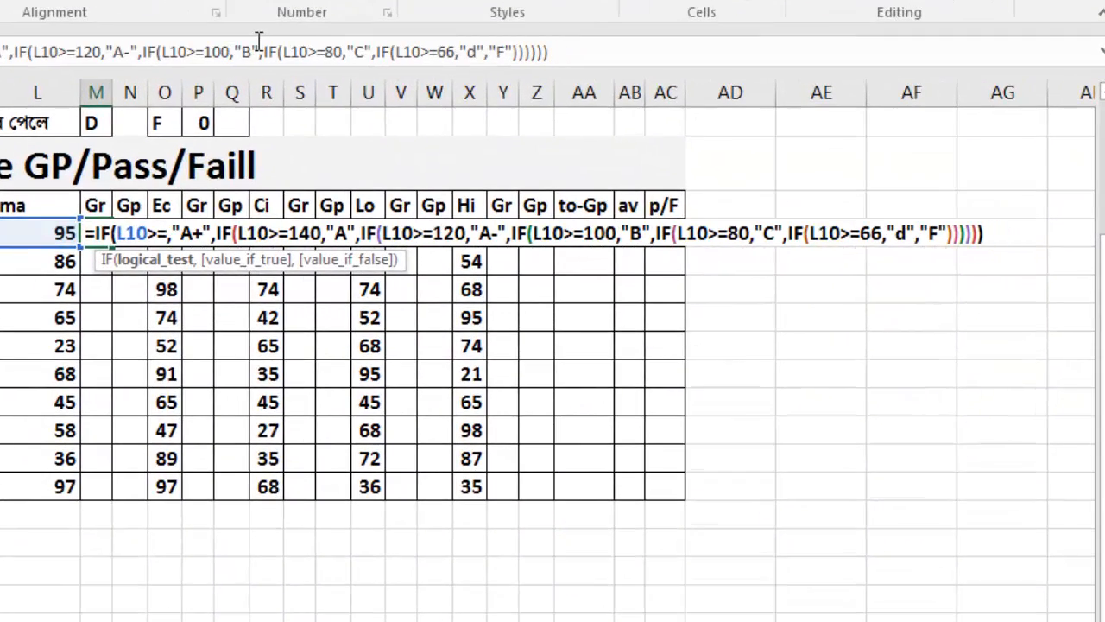
type("80")
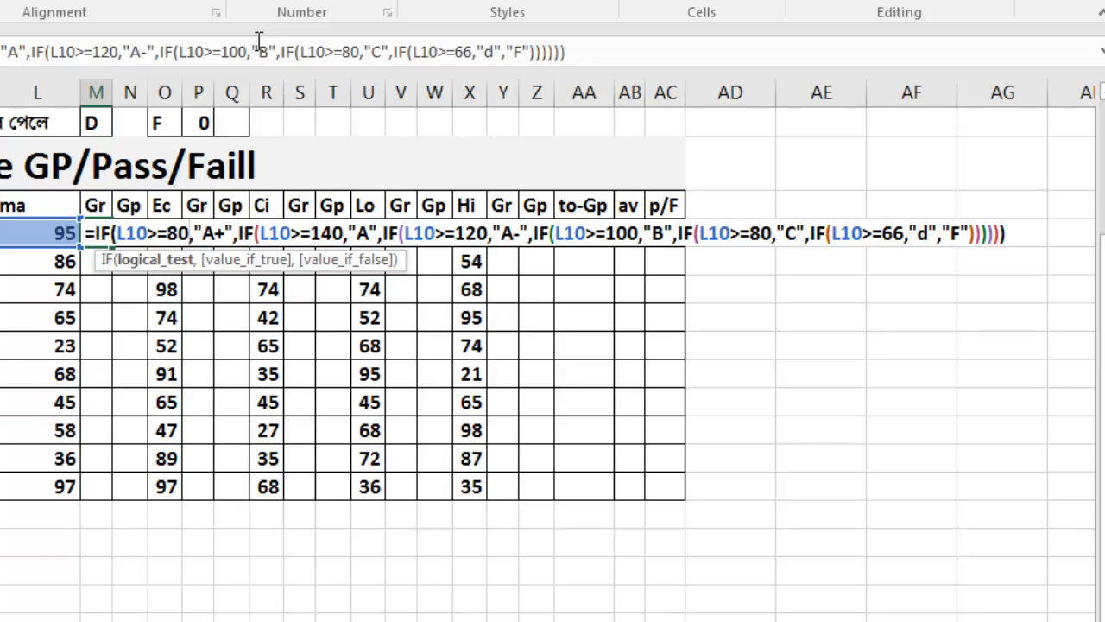
- Change the "A" test in the M10 formula to L10>=70
key("Right")
key("Right")
key("Right")
key("Right")
key("Right")
key("Right")
key("Right")
key("Right")
key("Right")
key("Right")
key("Right")
key("Right")
key("Right")
key("Right")
key("Right")
key("Right")
key("Right")
key("Right")
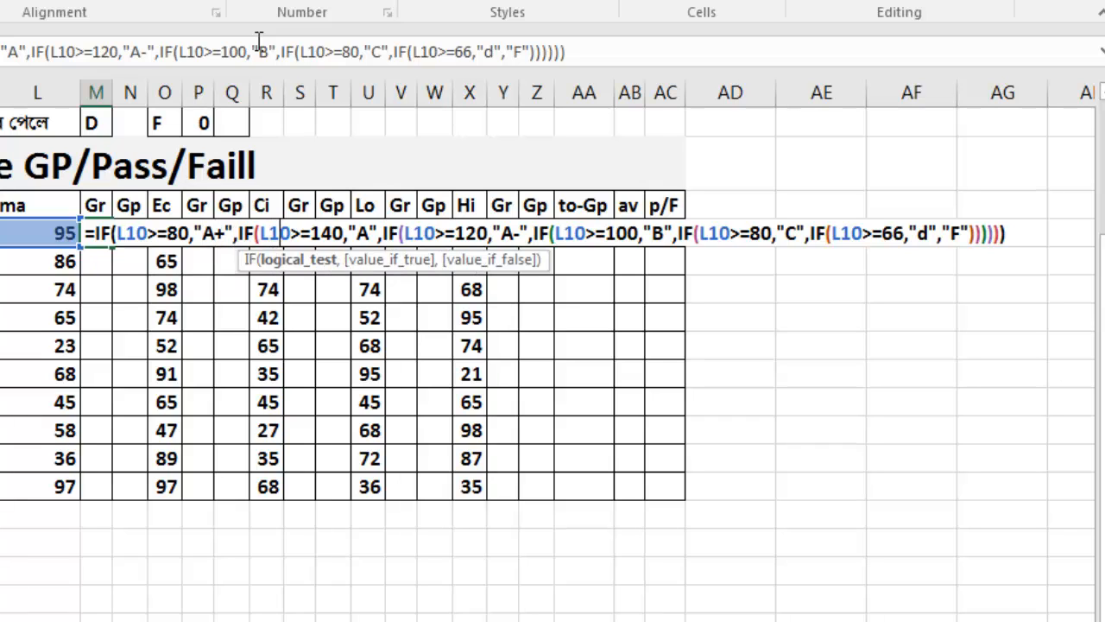
key("Left")
key("BackSpace")
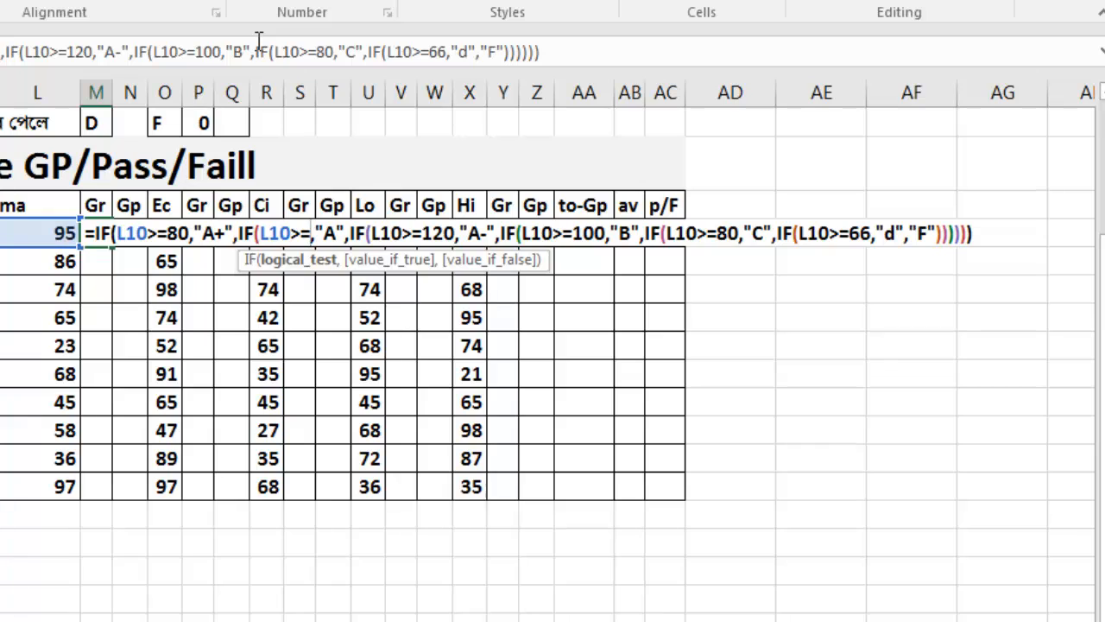
type("70")
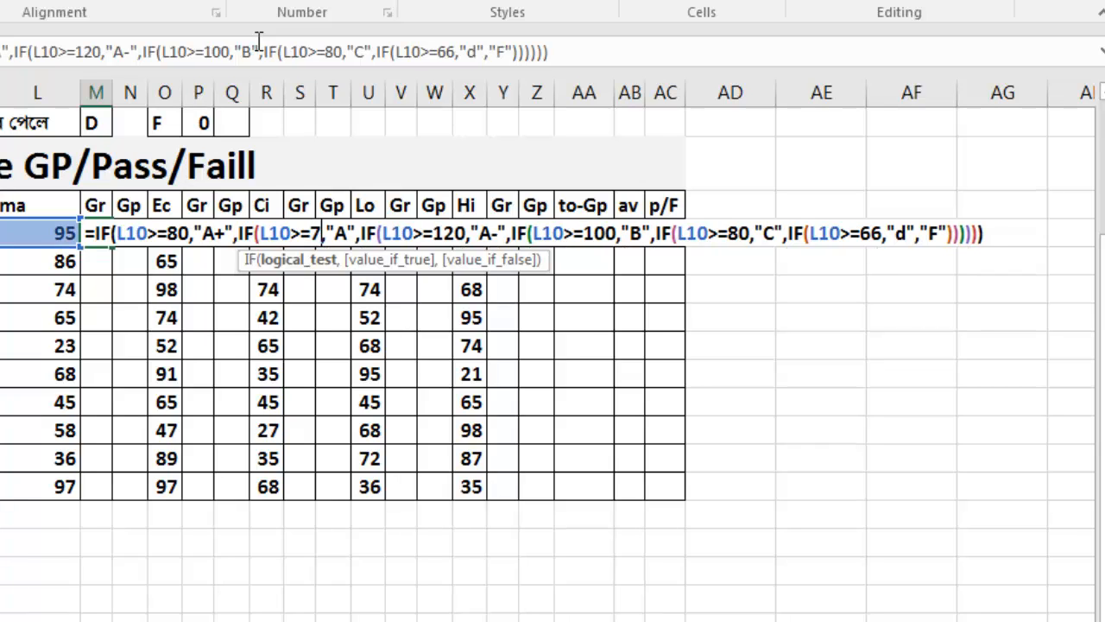
- Change the "A-" test in the M10 formula to L10>=60
key("Right")
key("Right")
key("Right")
key("Right")
key("Right")
key("Right")
key("Right")
key("Right")
key("Right")
key("Right")
key("Right")
key("Right")
key("Right")
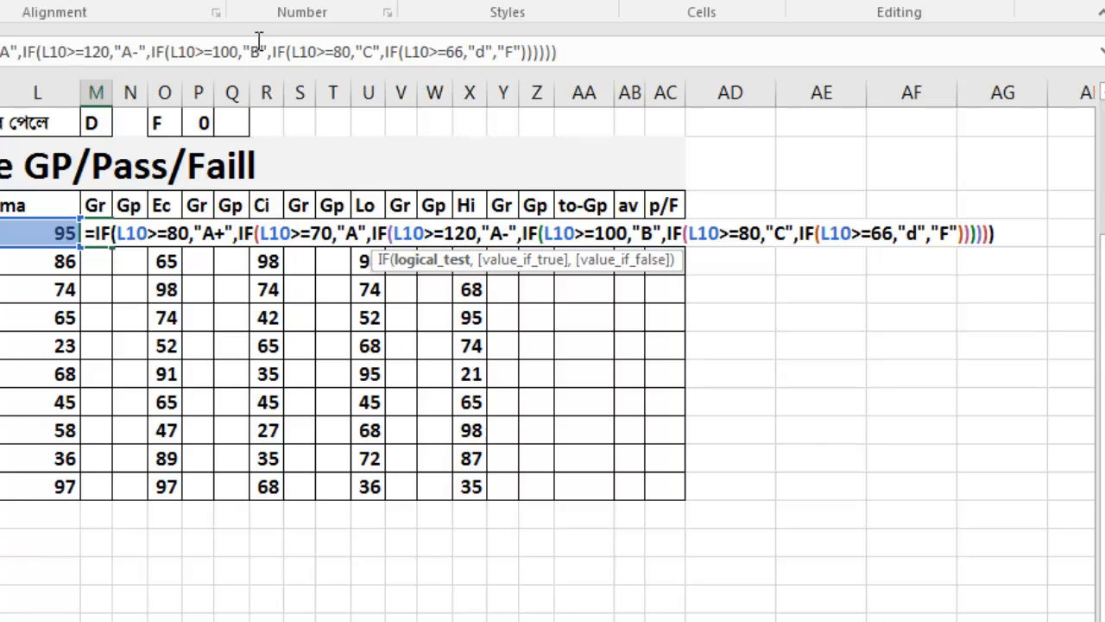
key("Delete")
key("Delete")
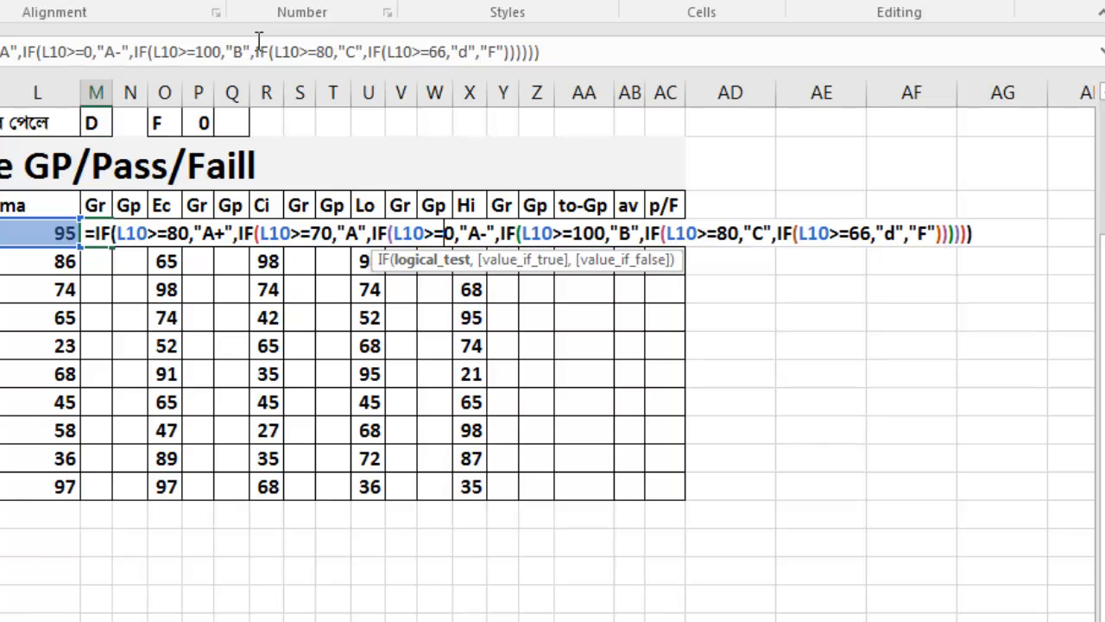
type("6")
- Change the "B" test in the M10 formula to L10>=50
key("Right")
key("Right")
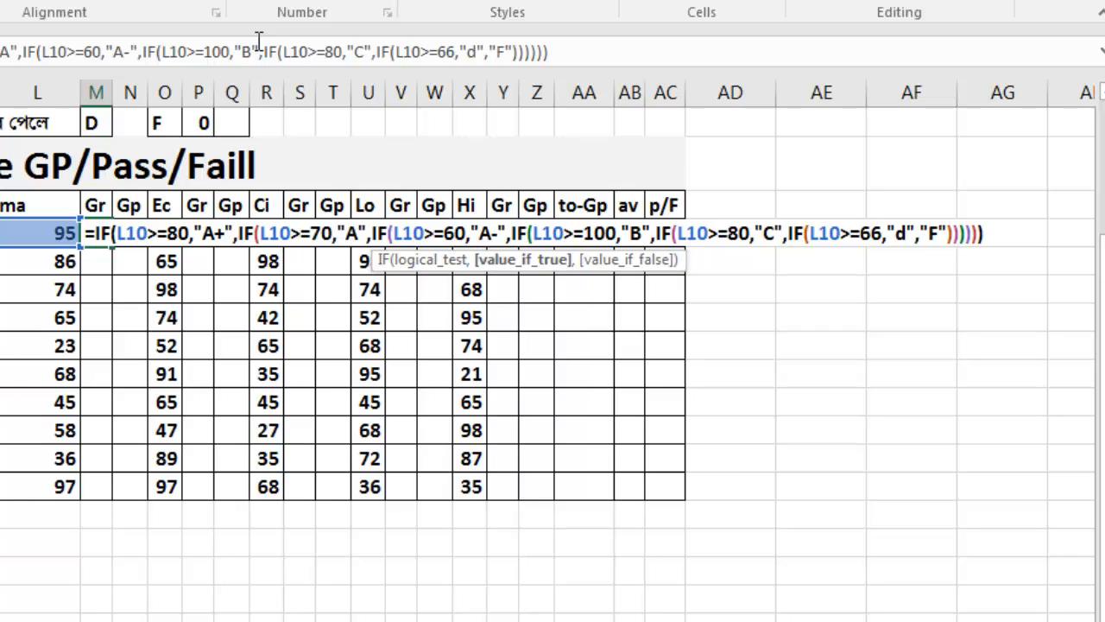
key("Right")
key("Right")
key("Right")
key("Right")
key("Right")
key("Right")
key("Right")
key("Right")
key("Right")
key("Right")
key("Right")
key("Right")
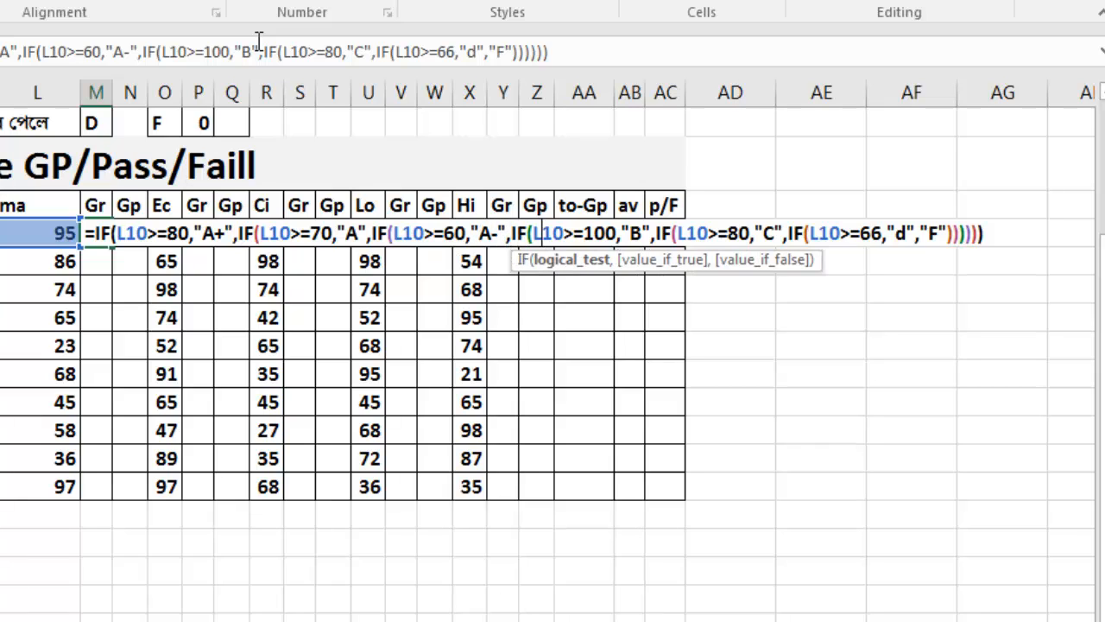
key("BackSpace")
key("BackSpace")
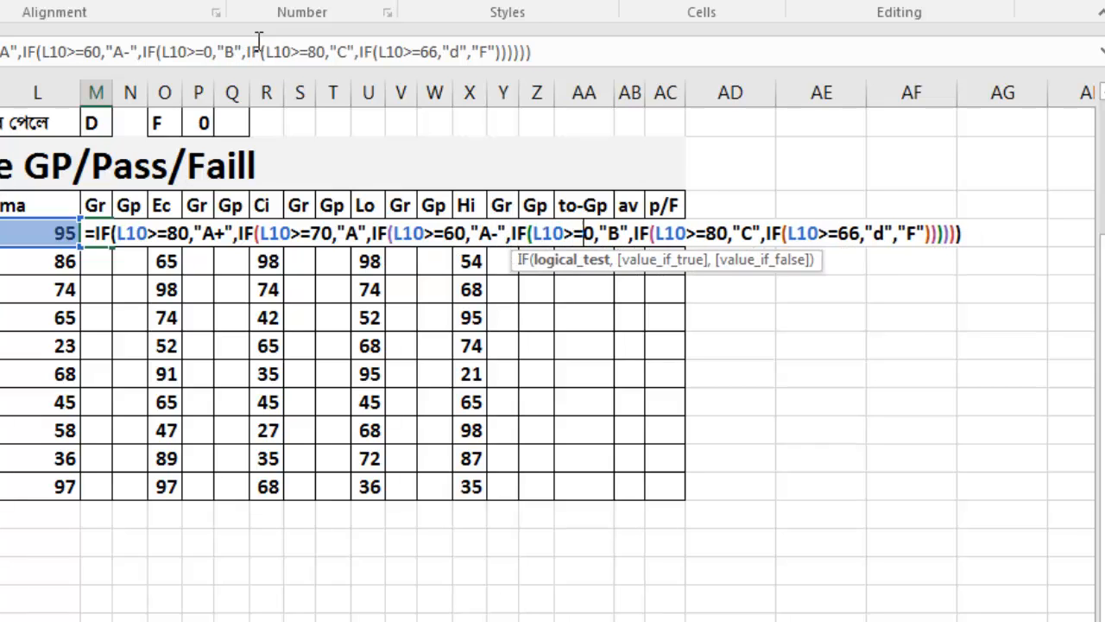
type("5")
- Change the "C" test in the M10 formula to L10>=40
key("Right")
key("Right")
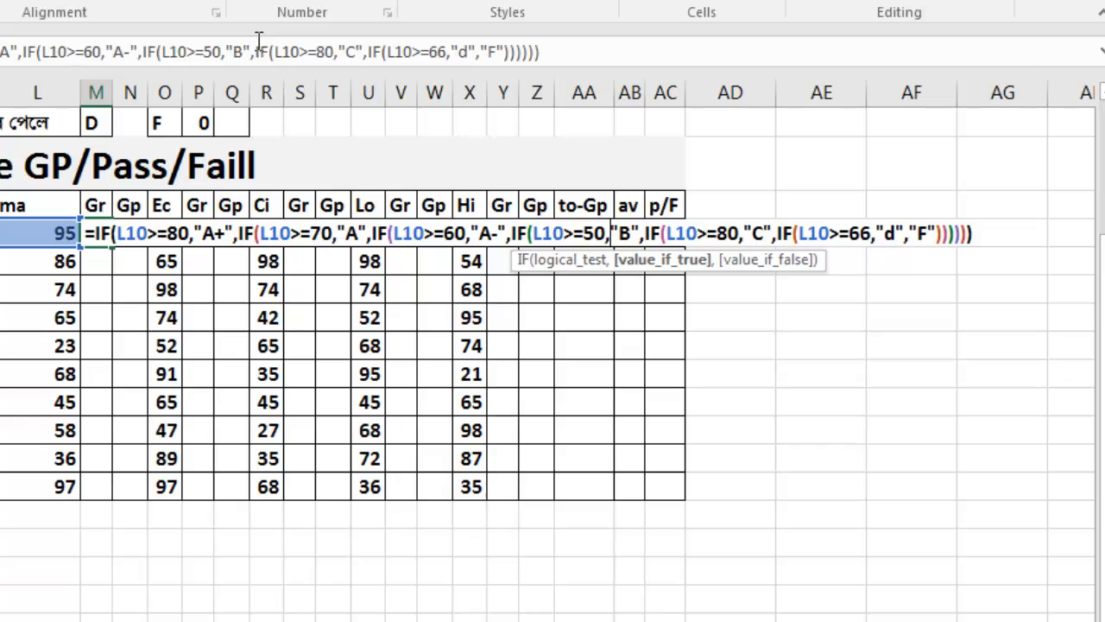
key("Right")
key("Right")
key("Right")
key("Right")
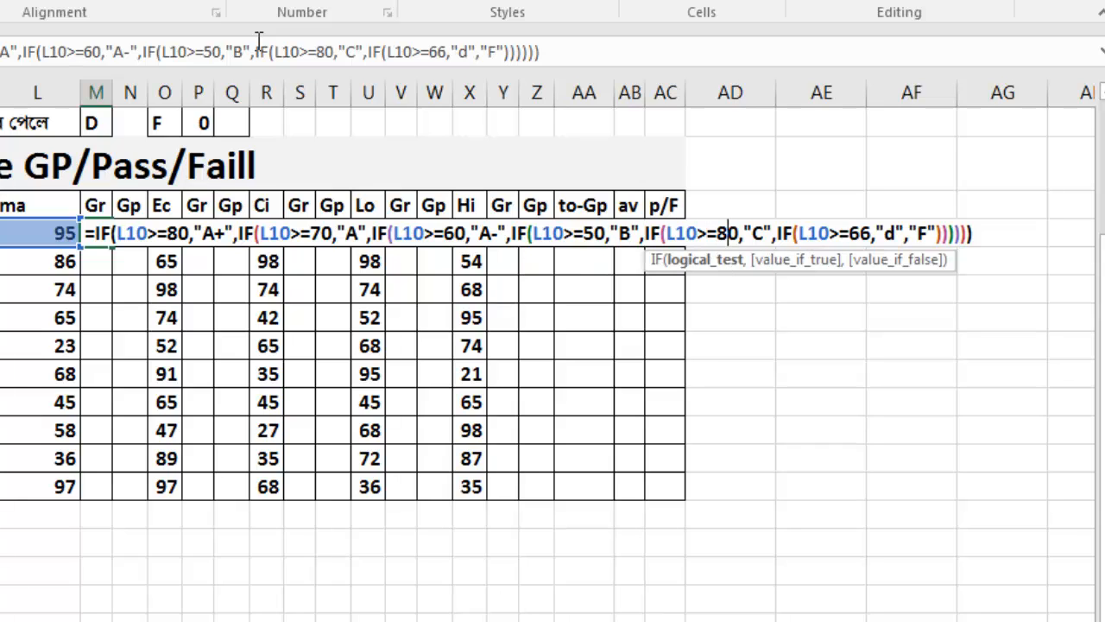
key("BackSpace")
type("4")
- Change the "d" test in the M10 formula to L10>=33 and commit the formula
key("Right")
key("Right")
key("Right")
key("Right")
key("Right")
key("Right")
key("Right")
key("Right")
key("Right")
key("Right")
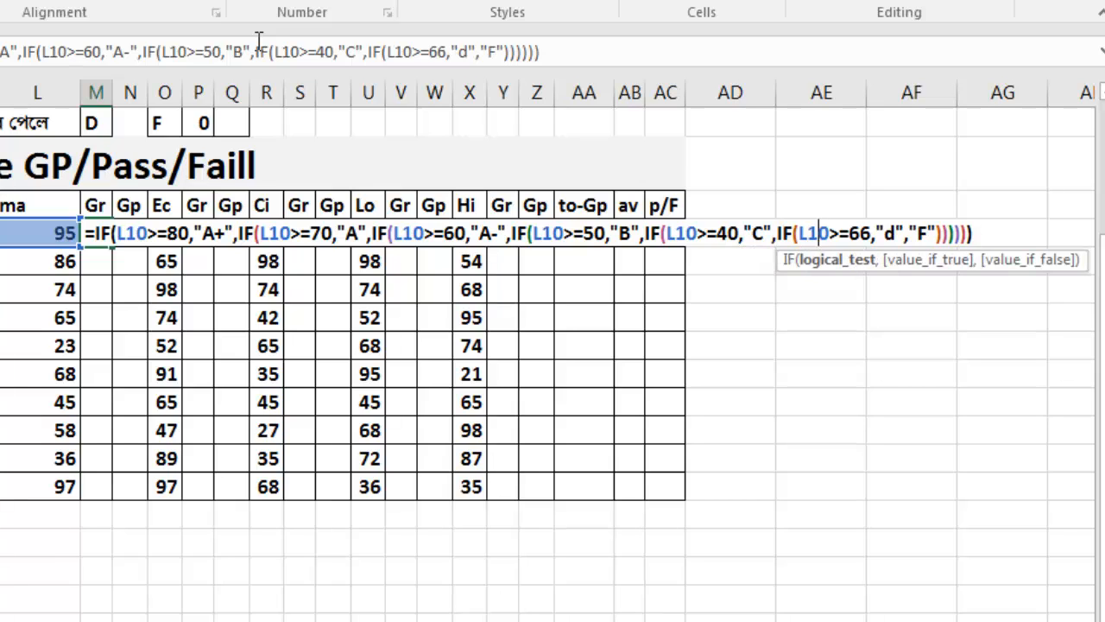
key("Right")
key("Right")
key("BackSpace")
key("BackSpace")
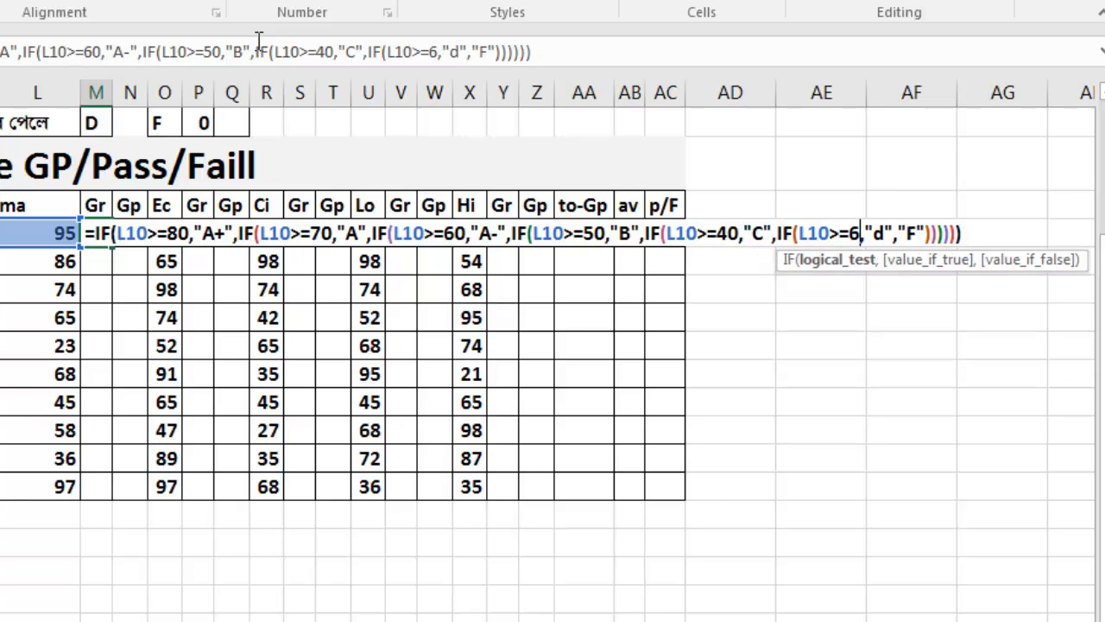
type("33")
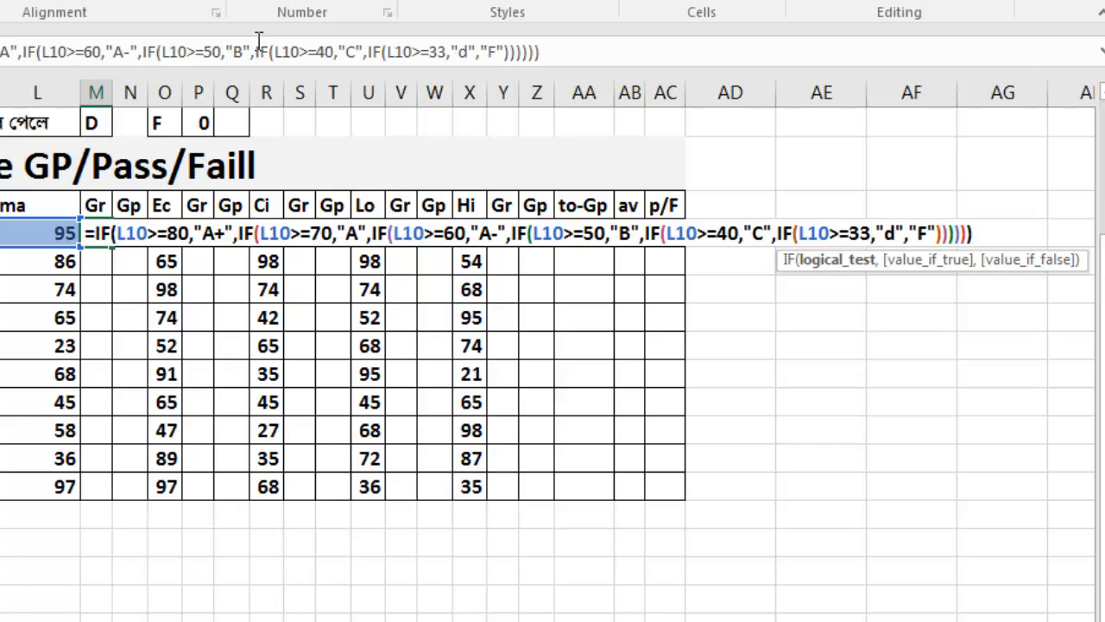
key("Return")
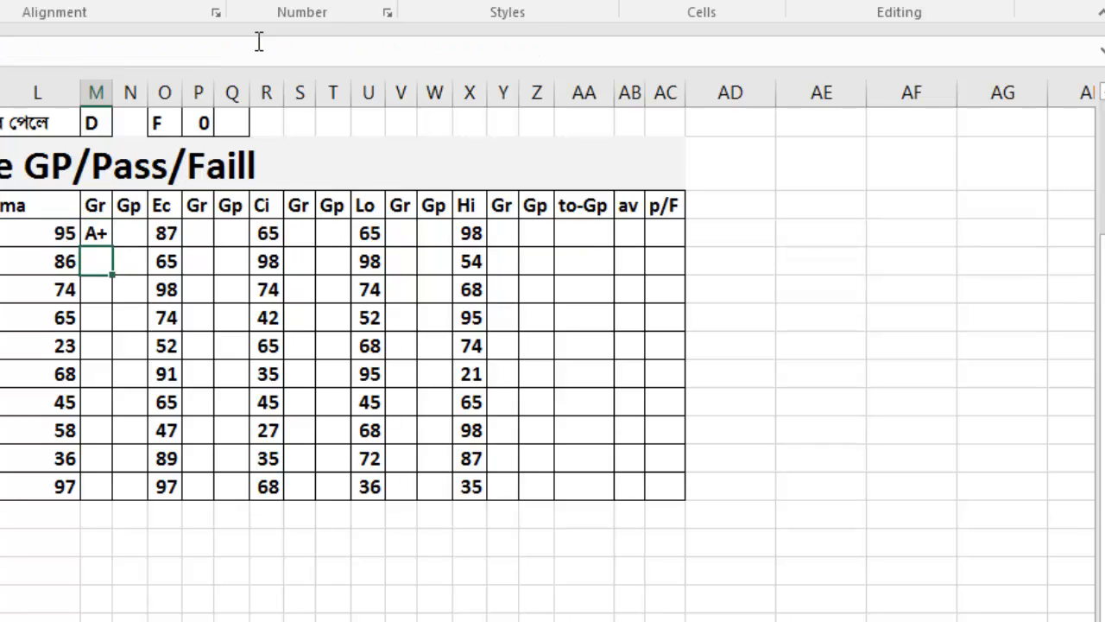
- Copy the M10 grade formula into the Ec and Ci grade cells P10 and S10
left_click(99, 237)
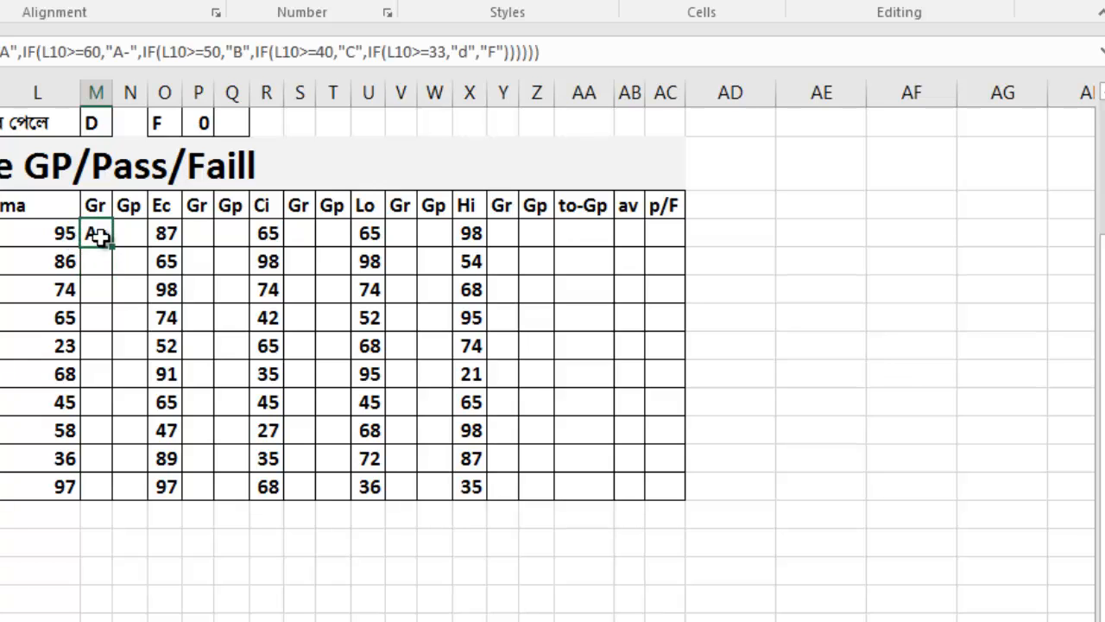
key("ctrl+c")
right_click(99, 237)
left_click(154, 256)
key("Right")
key("Right")
key("Right")
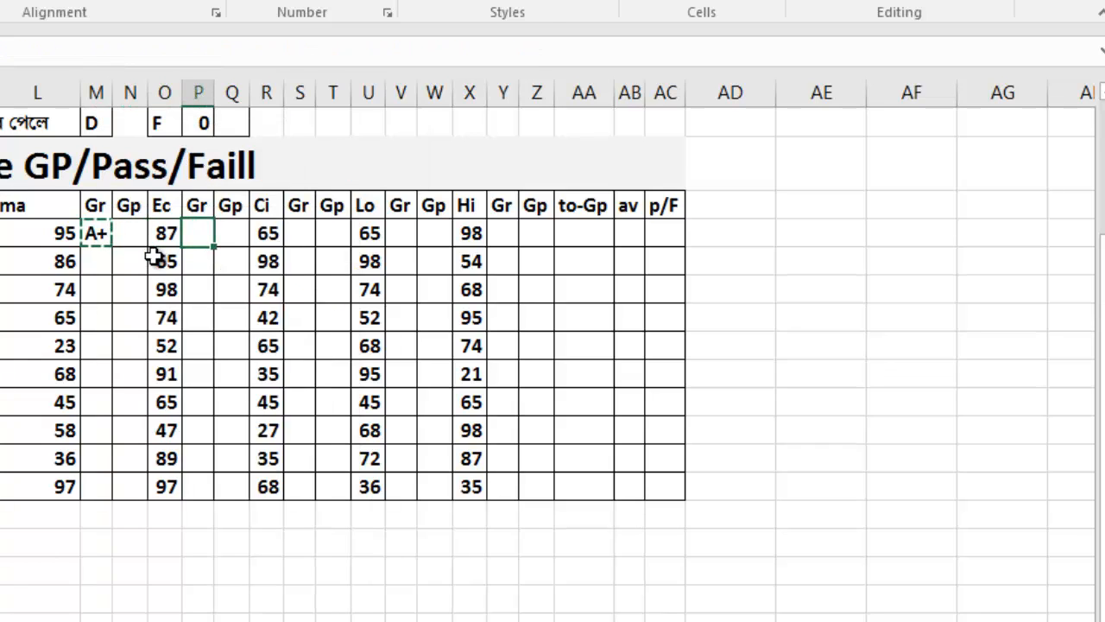
key("ctrl+v")
key("Right")
key("Right")
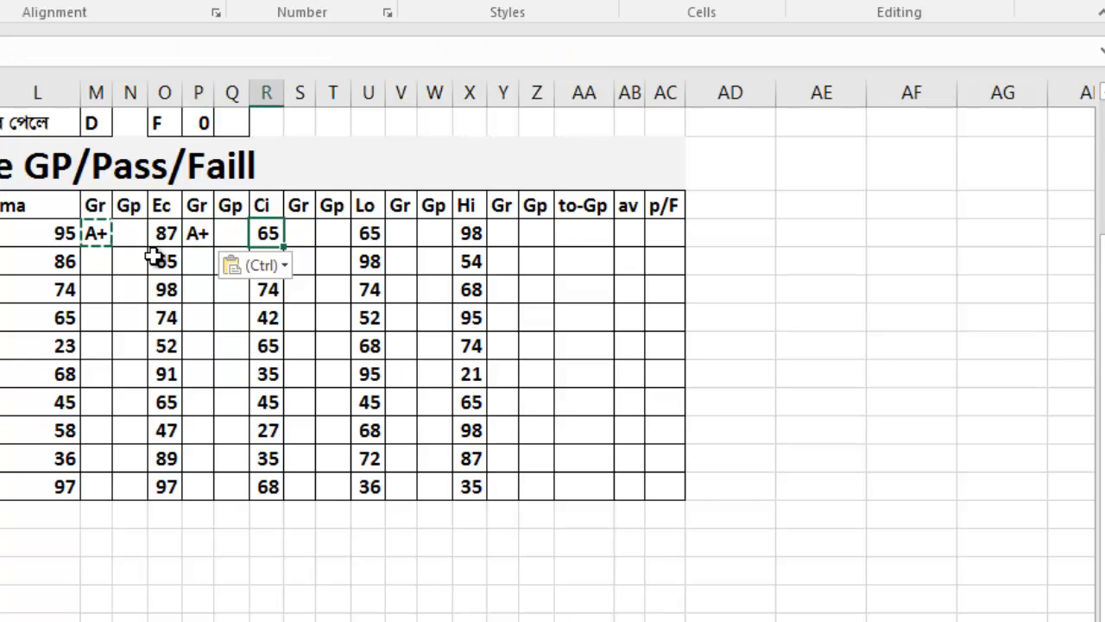
key("Right")
key("ctrl+v")
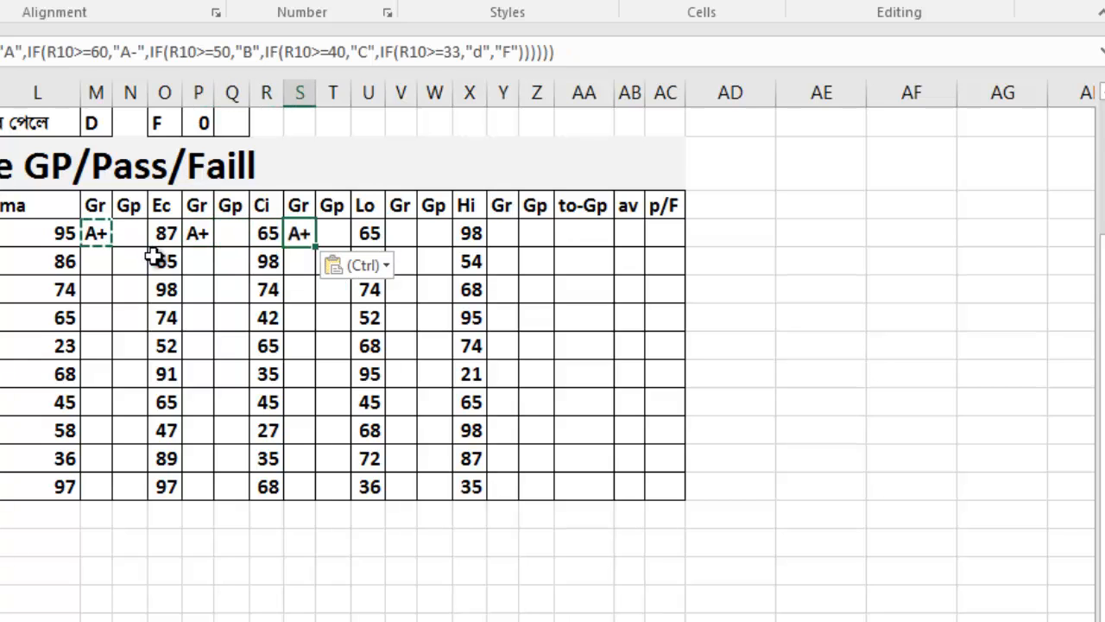
- Paste the copied grade formula into the Lo and Hi grade cells V10 and Y10
key("Right")
key("Right")
key("Right")
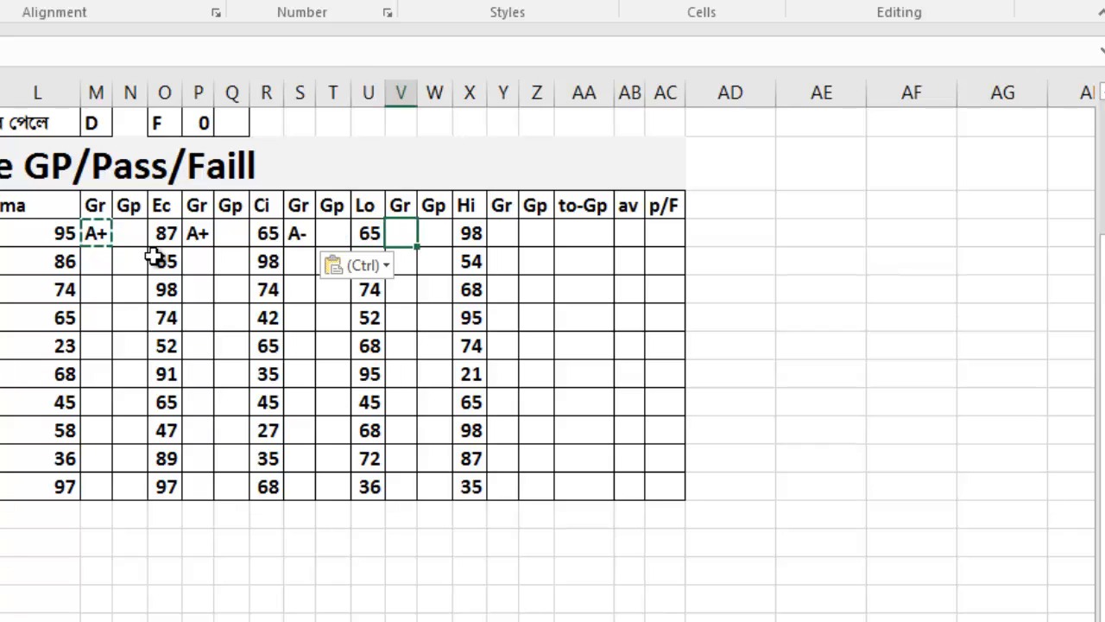
key("ctrl+v")
key("Right")
key("Right")
key("Right")
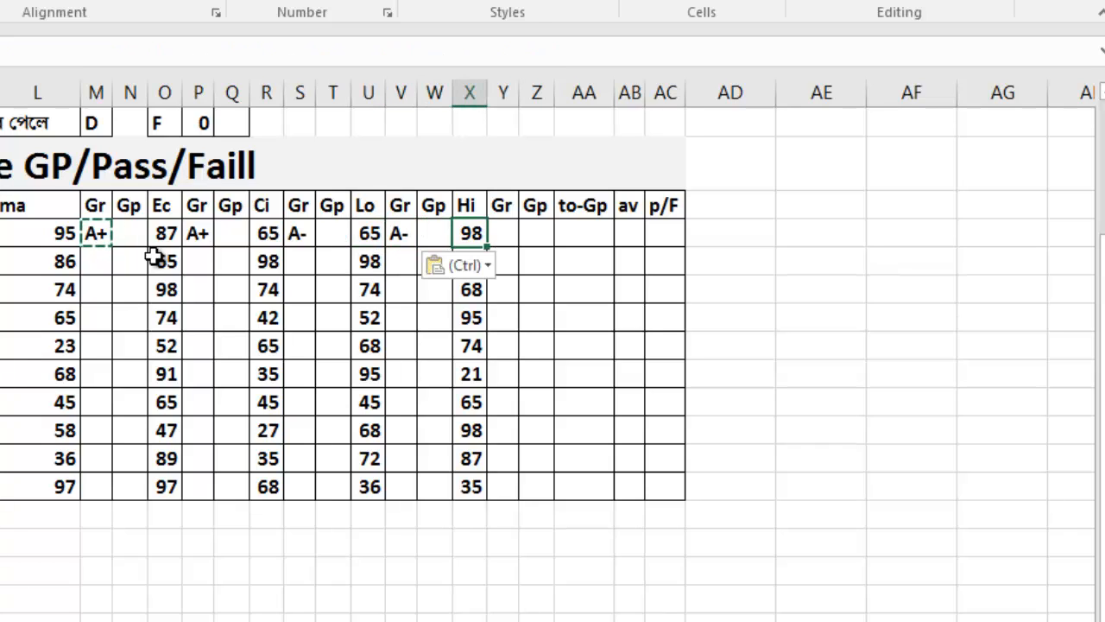
key("ctrl+v")
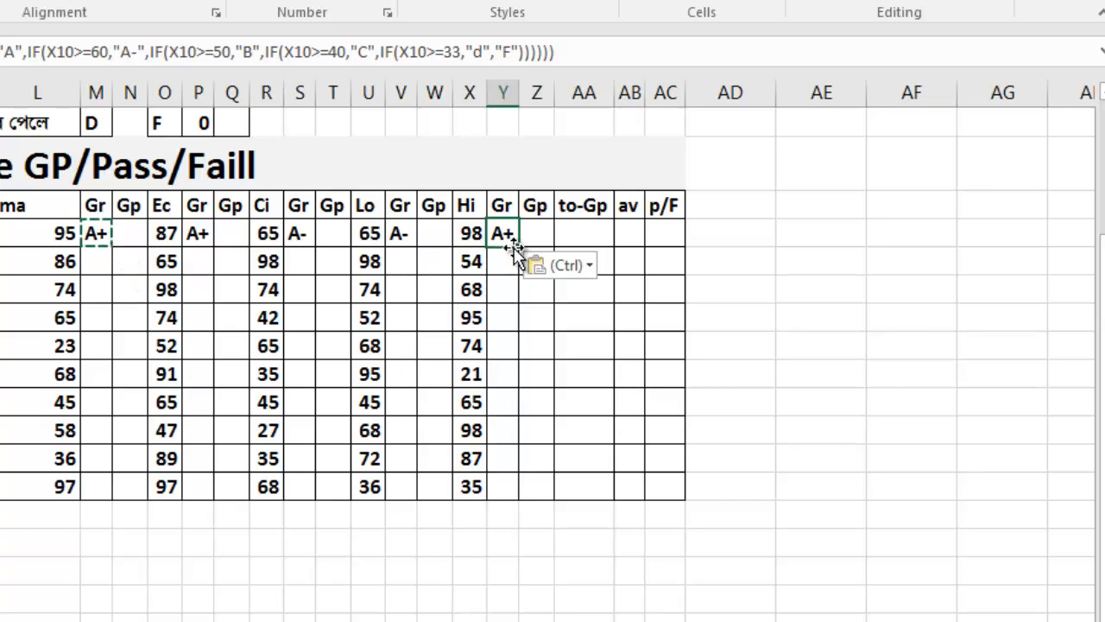
- Fill the grade formulas in Y10, V10 and S10 down to row 19
left_click_drag(517, 249, 510, 509)
left_click(403, 229)
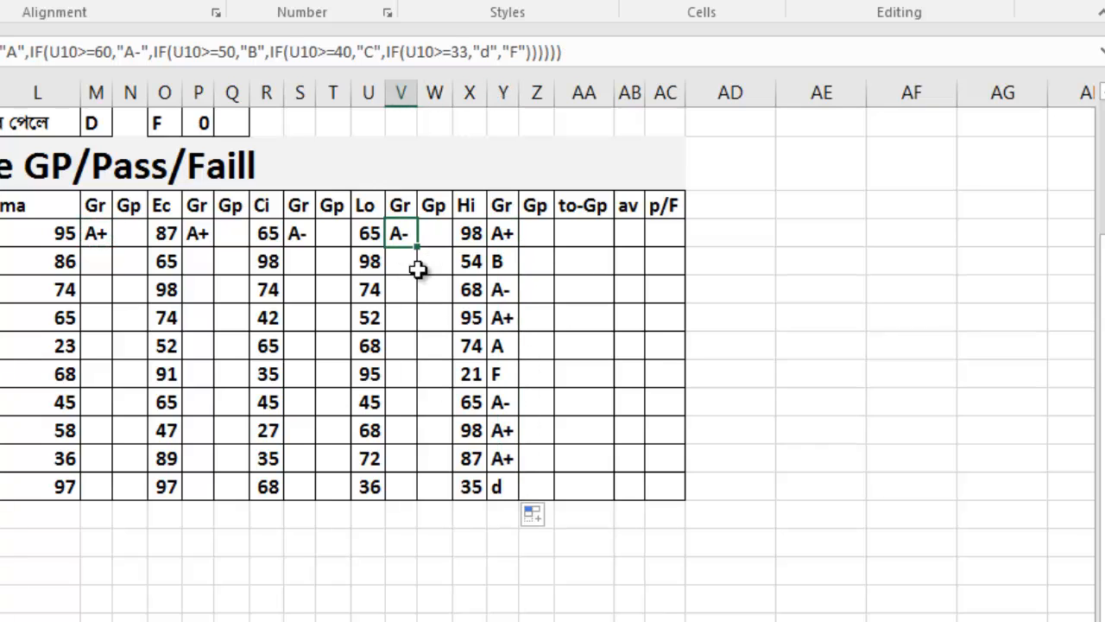
left_click_drag(417, 247, 424, 499)
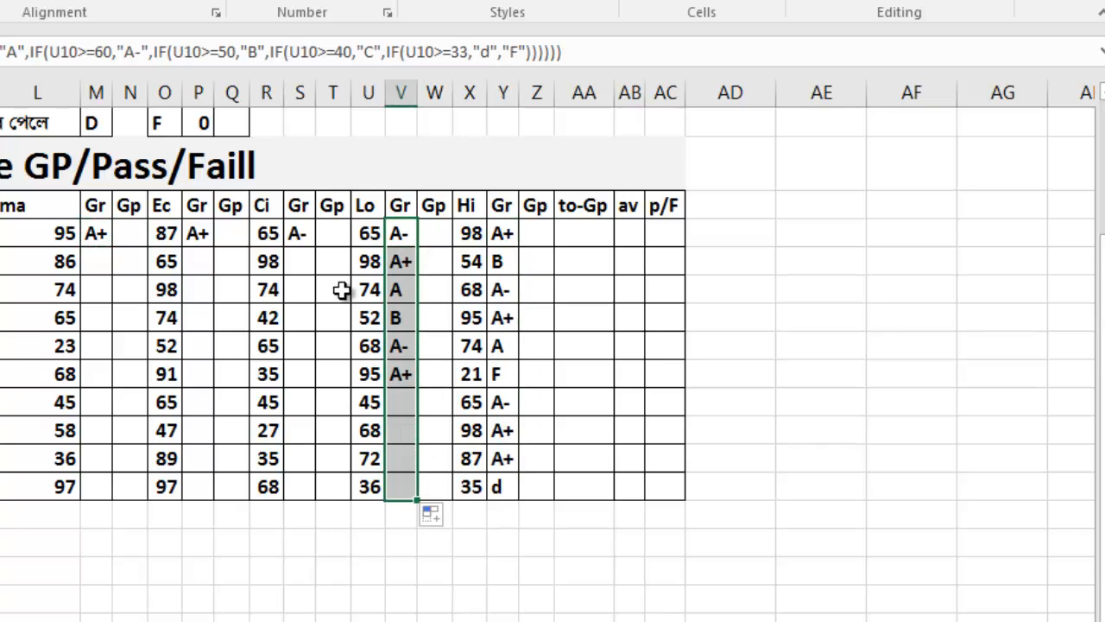
left_click(294, 233)
left_click_drag(316, 247, 316, 493)
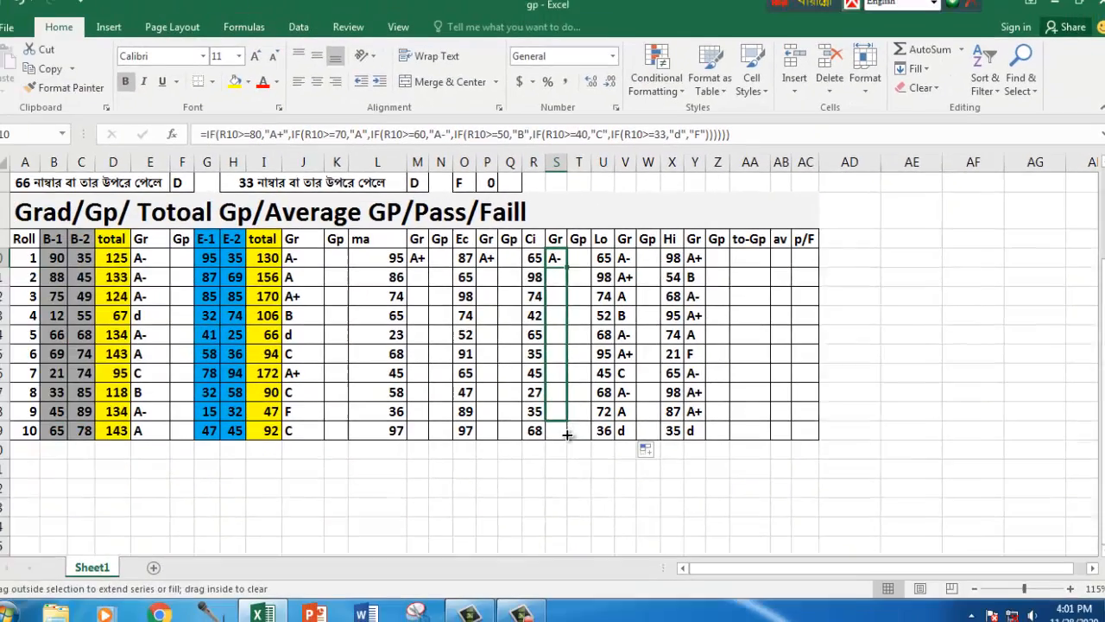
left_click_drag(567, 434, 566, 435)
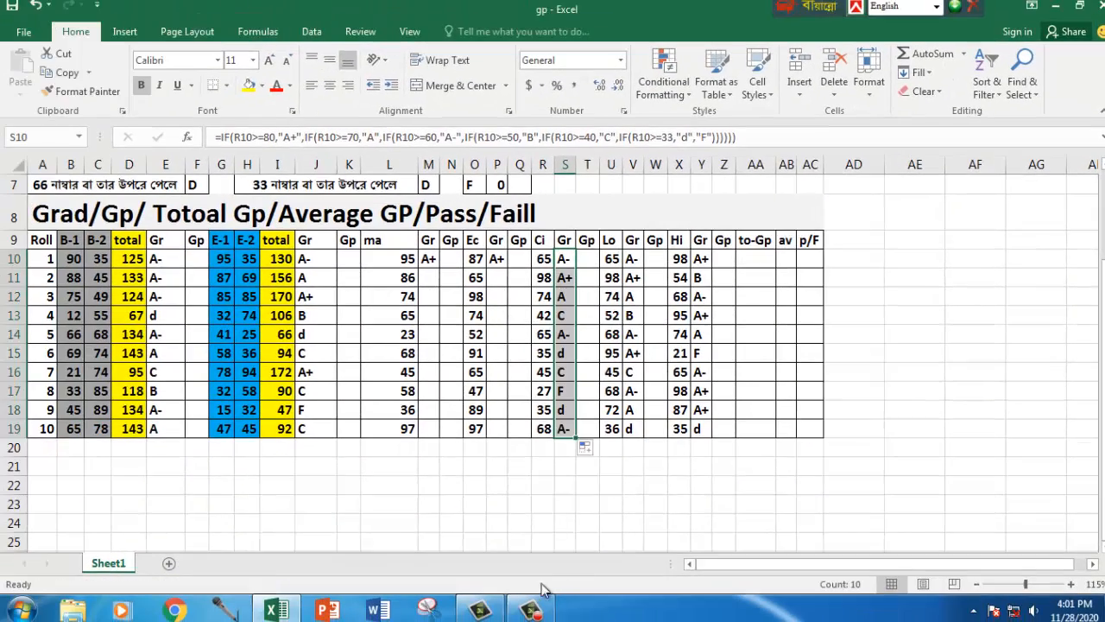
left_click(522, 614)
left_click(535, 609)
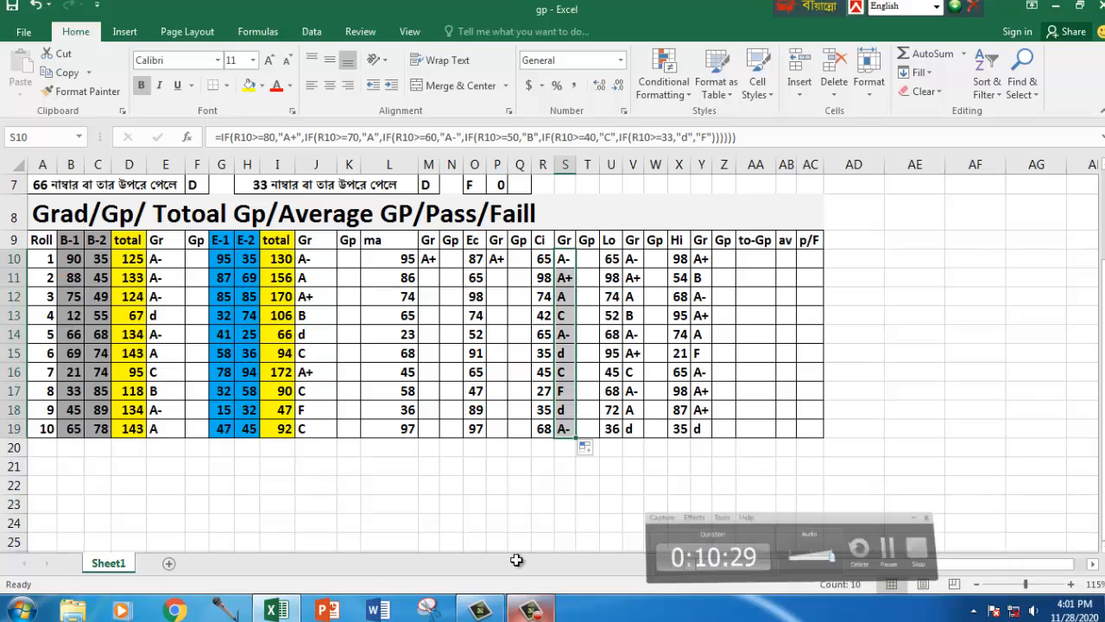
- Fill the grade formulas in P10 and M10 down to row 19
left_click(495, 258)
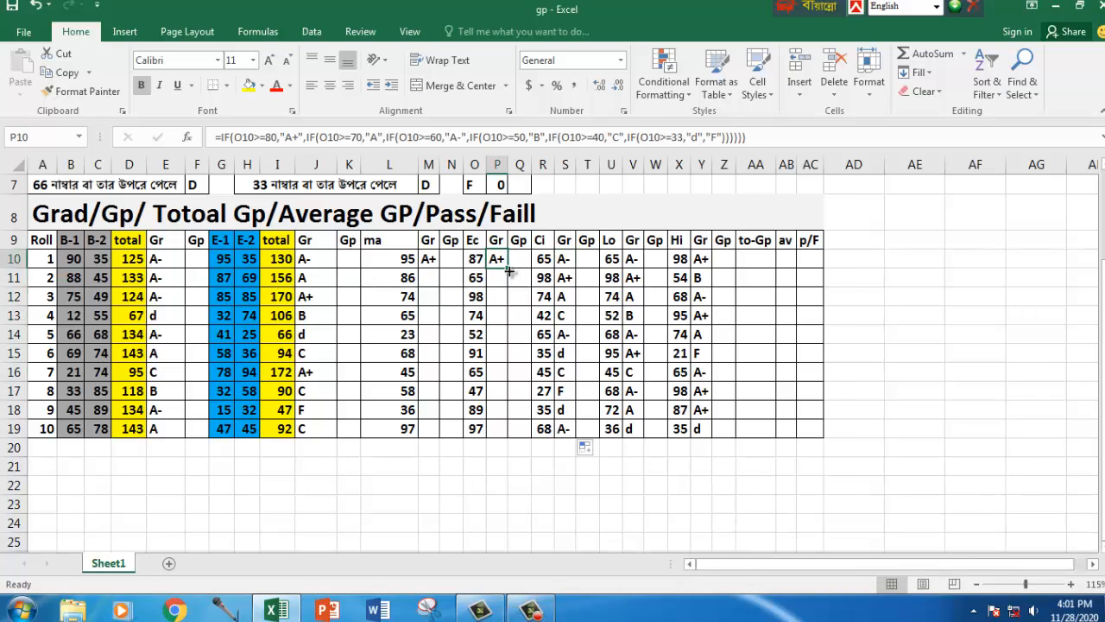
left_click_drag(508, 268, 517, 430)
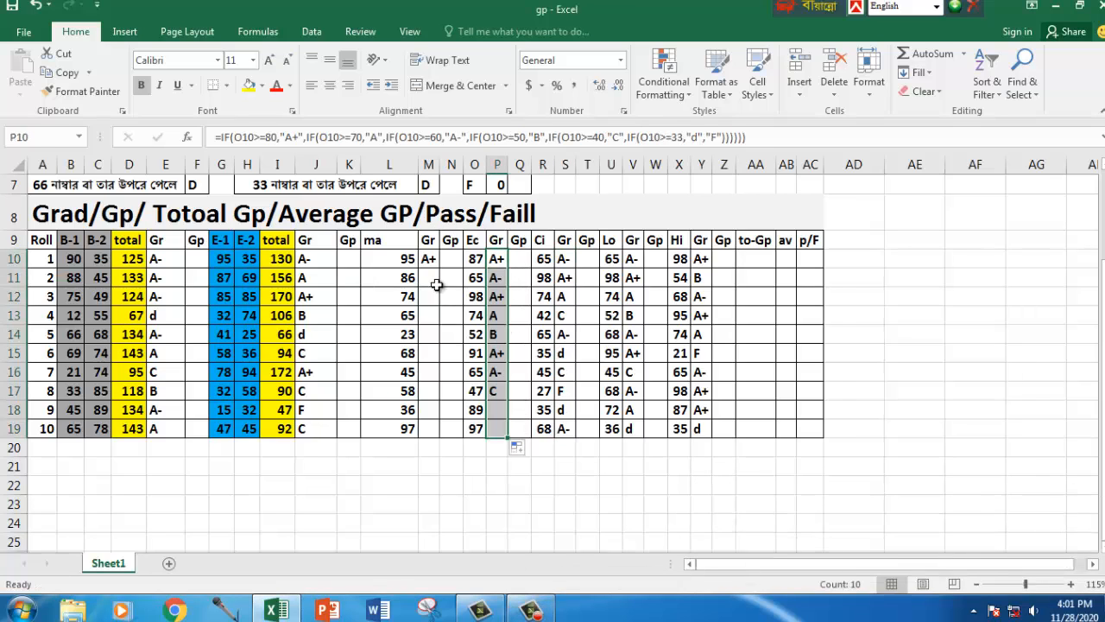
left_click(431, 261)
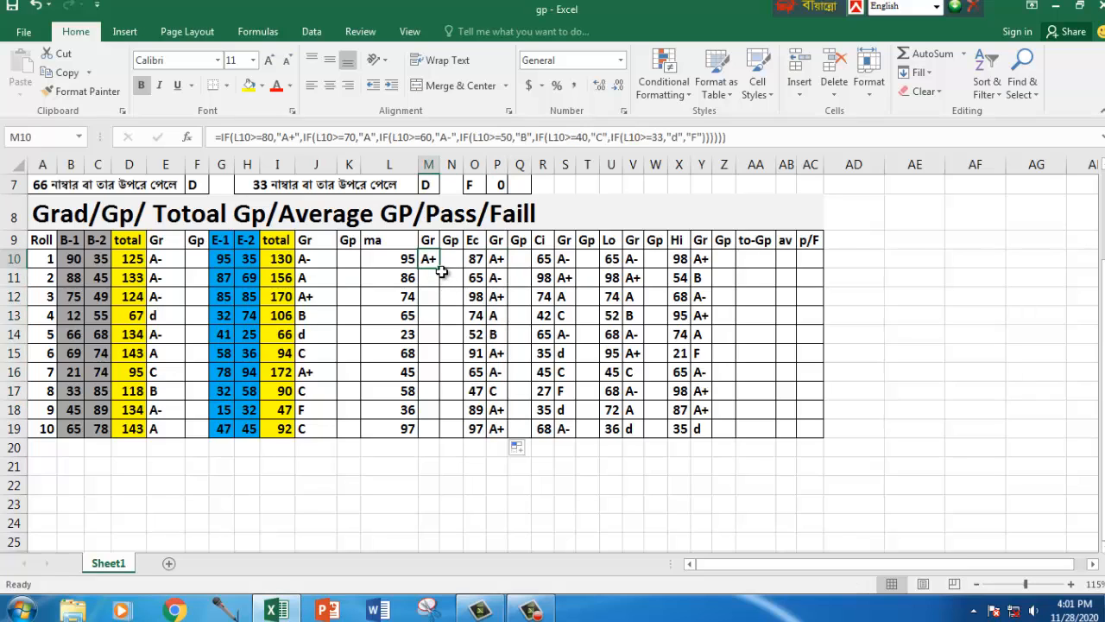
left_click_drag(440, 269, 443, 425)
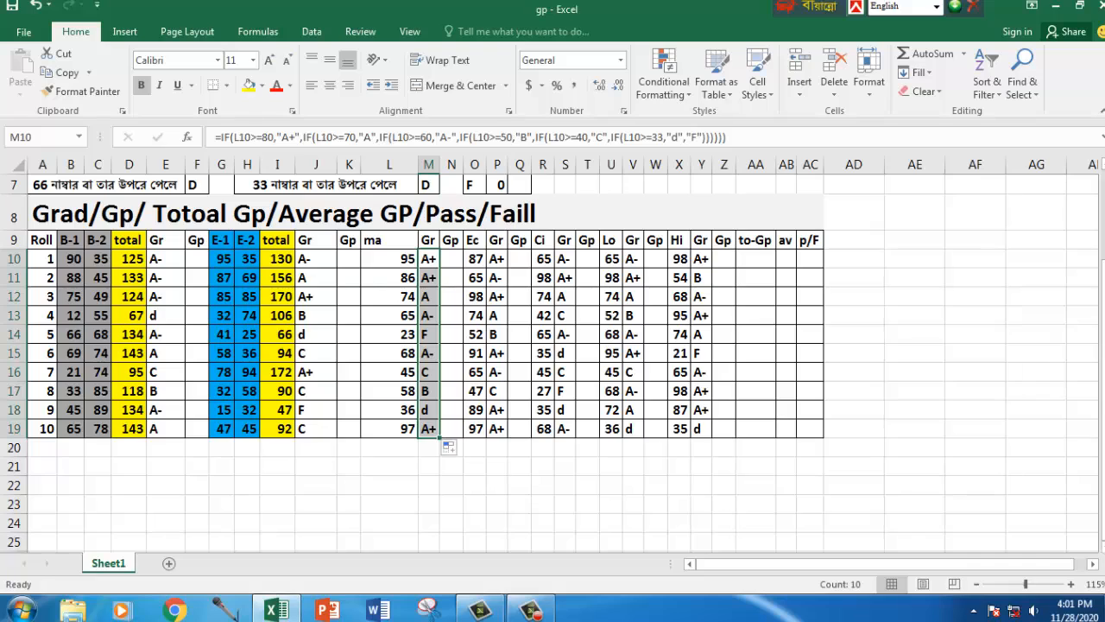
scroll(457, 422, "up", 2)
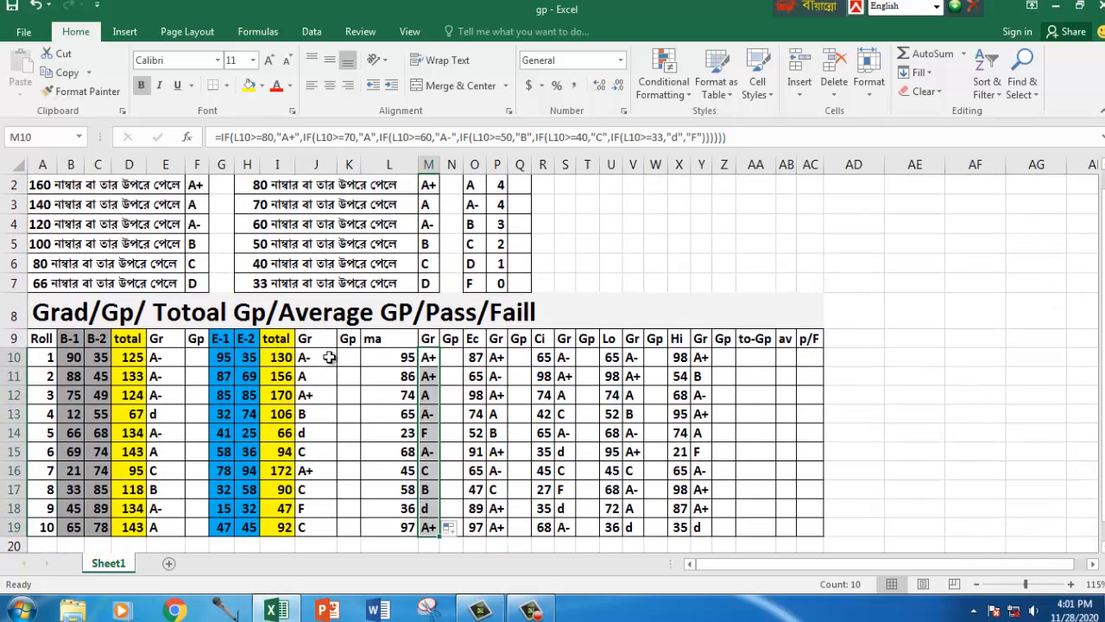
left_click(329, 357)
left_click(348, 341)
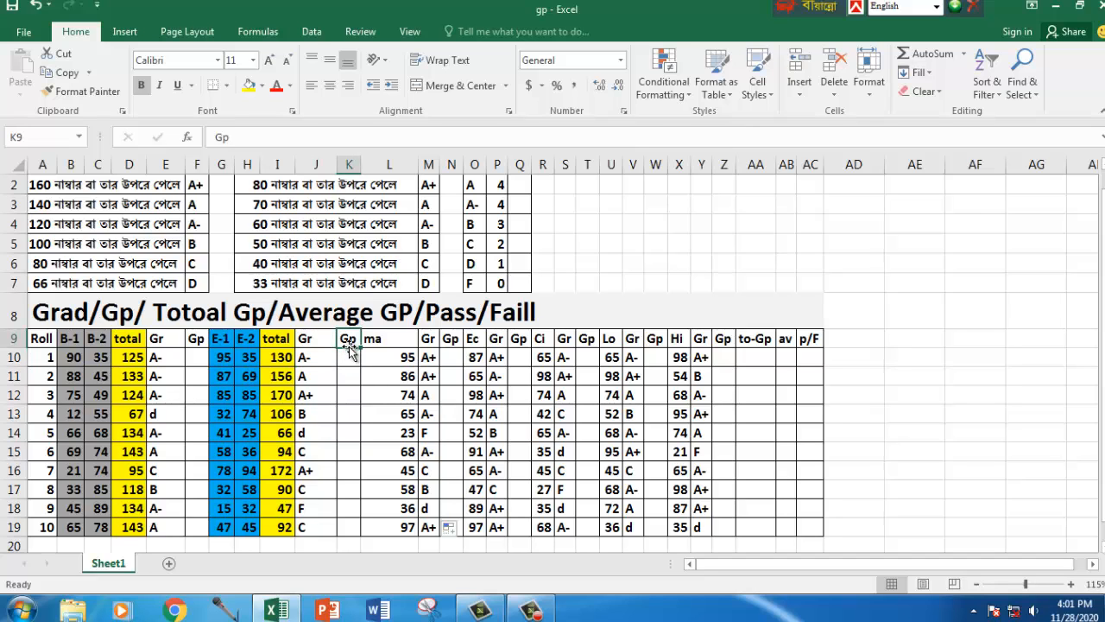